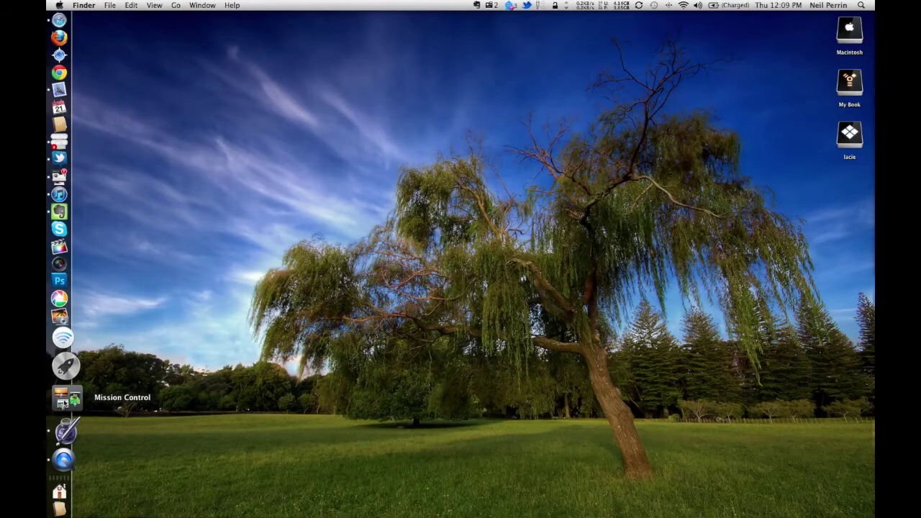
View the Dashboard widgets, visit Desktop 1, then switch to Desktop 4 with InstaDesk
left_click(63, 402)
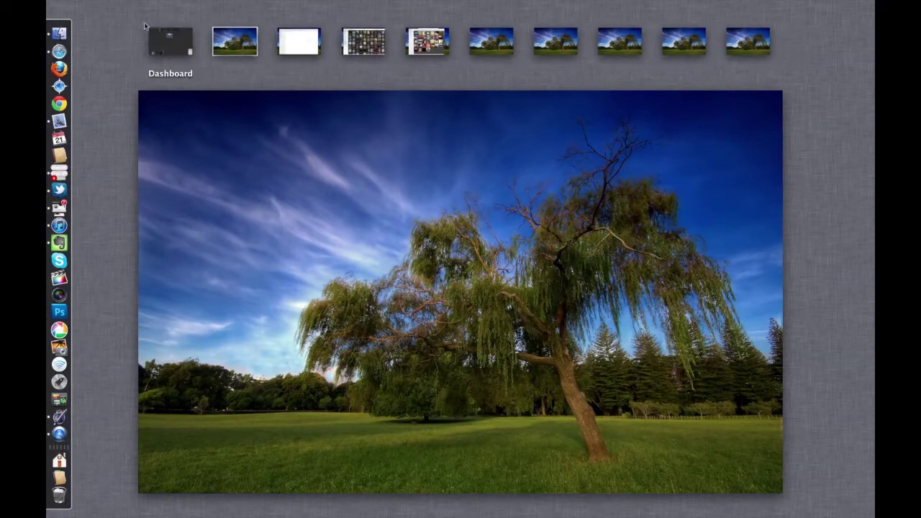
left_click(171, 52)
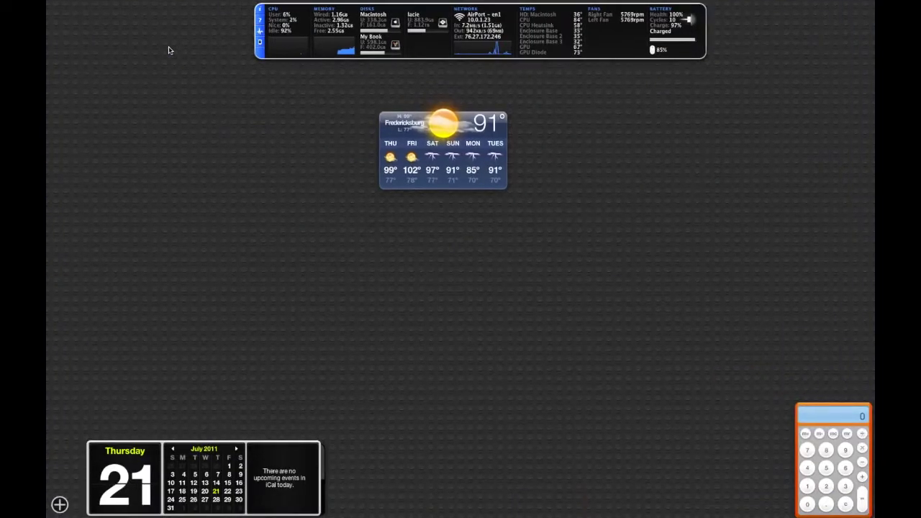
key("ctrl+Up")
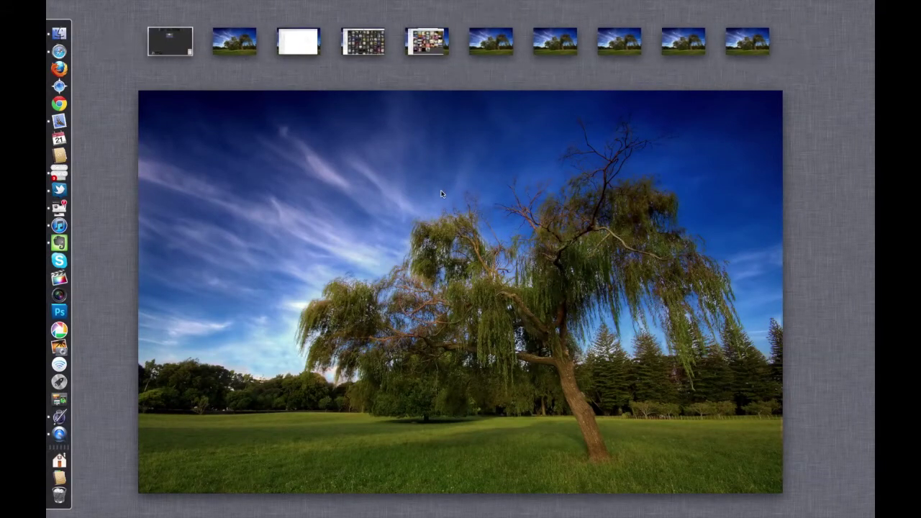
left_click(242, 41)
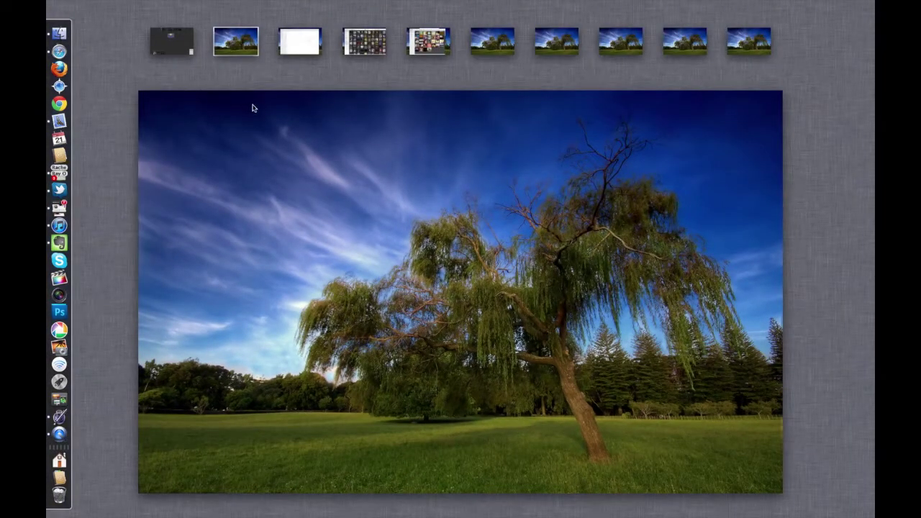
left_click(431, 41)
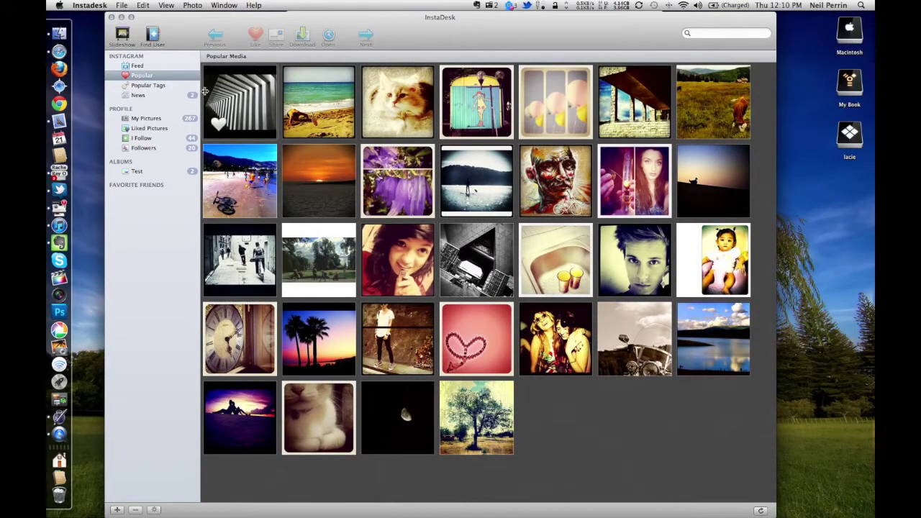
Bring the InstaDesk and Pages windows on Desktop 4 forward in turn, spreading windows with F3
mouse_move(187, 20)
left_mouse_down()
mouse_move(185, 93)
mouse_move(192, 74)
left_mouse_up()
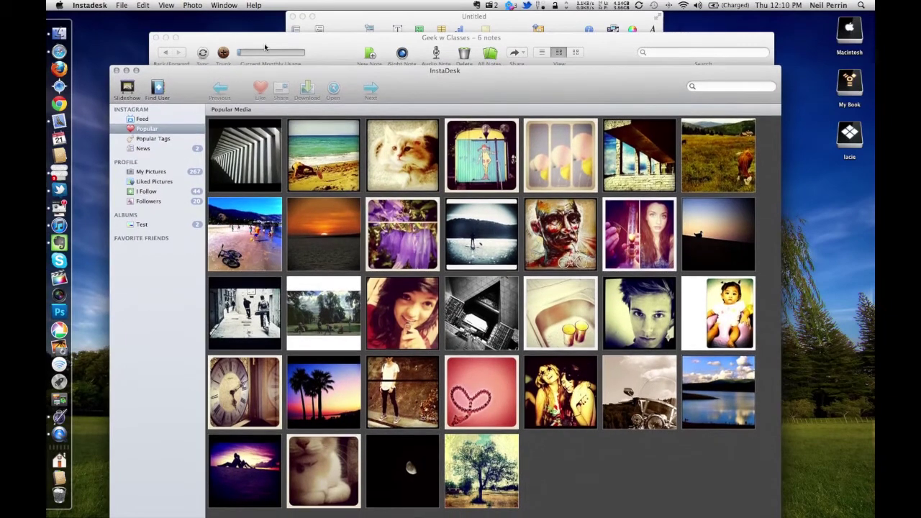
left_click(341, 19)
left_click(204, 82)
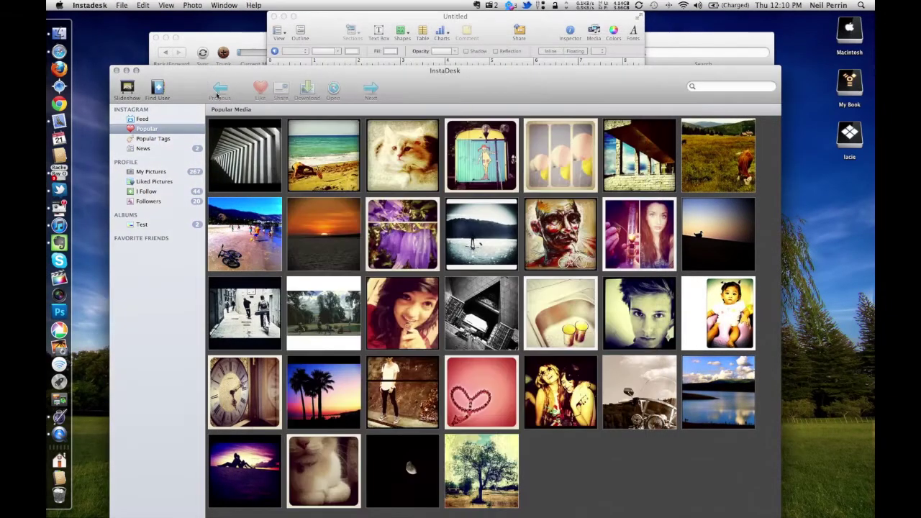
key("F3")
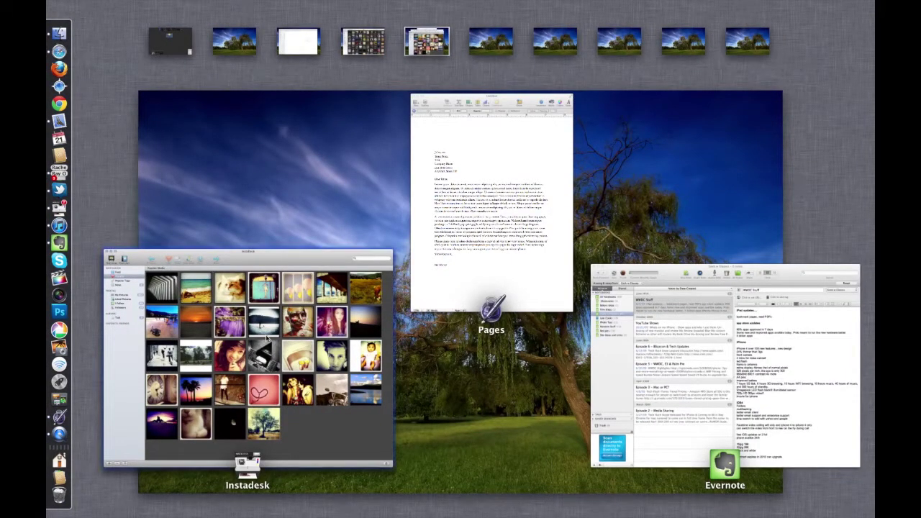
left_click(562, 259)
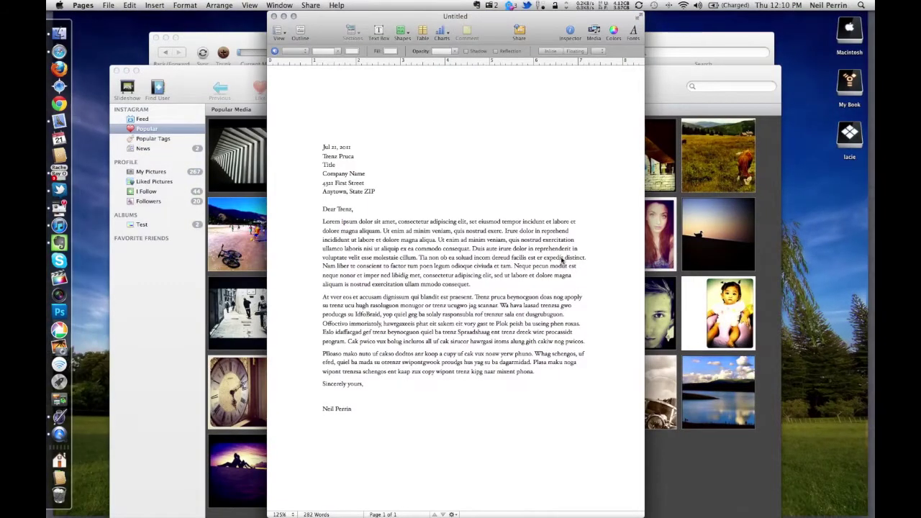
key("F3")
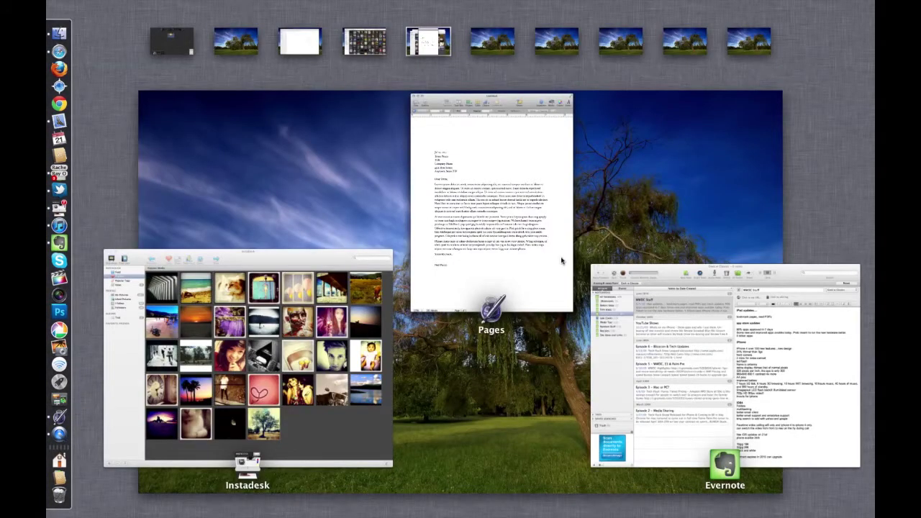
left_click(356, 442)
Drag the Pages letter onto a new Desktop 5, view it, and return to Desktop 4
key("F3")
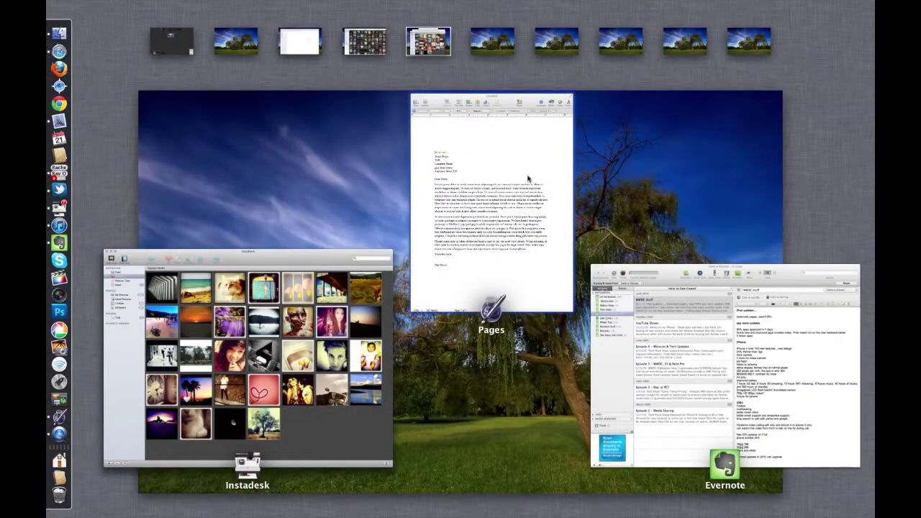
left_click_drag(515, 165, 482, 44)
left_click(481, 44)
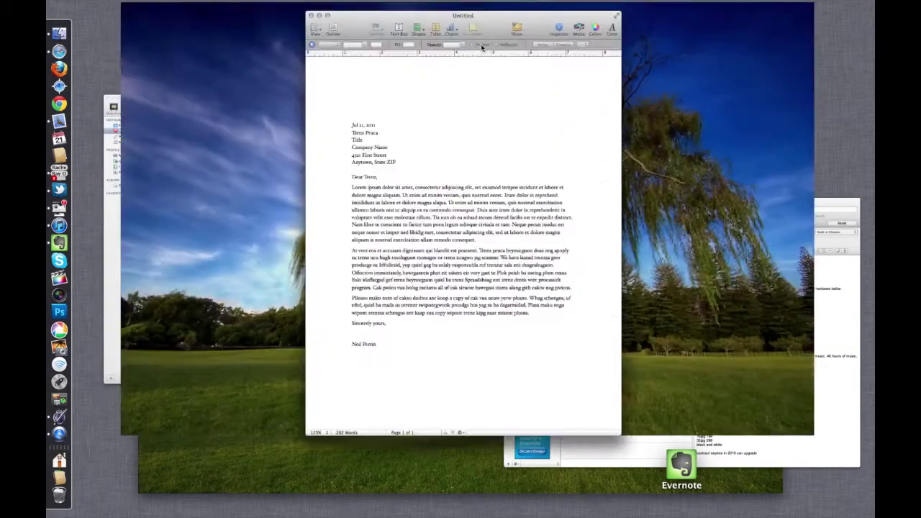
key("F3")
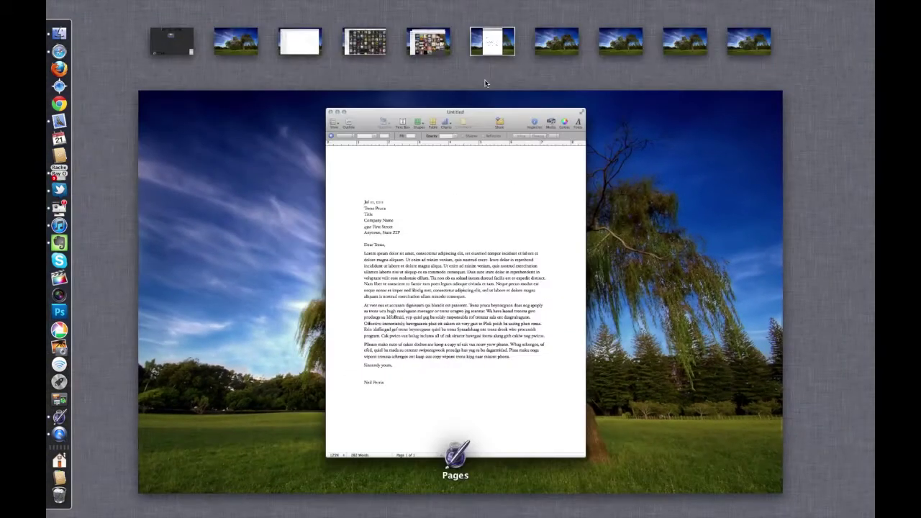
left_click(416, 41)
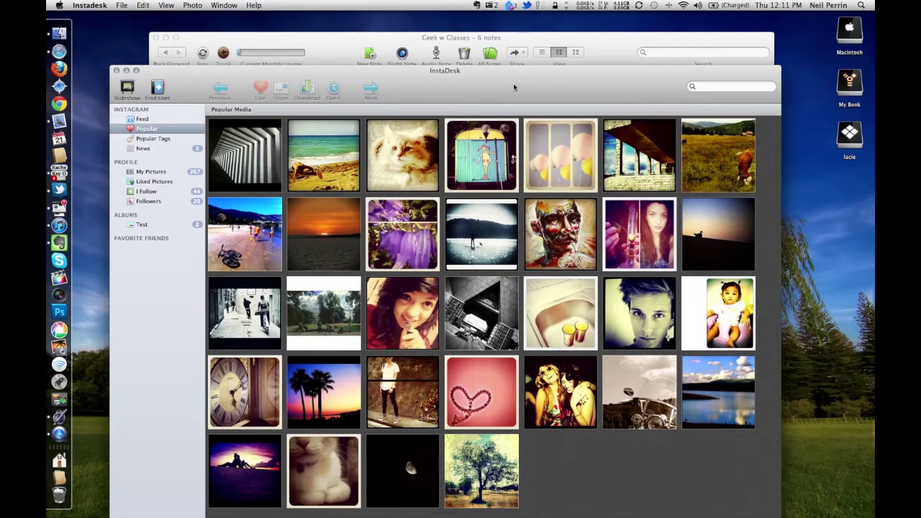
Drag InstaDesk onto a new desktop of its own and switch to it
key("F3")
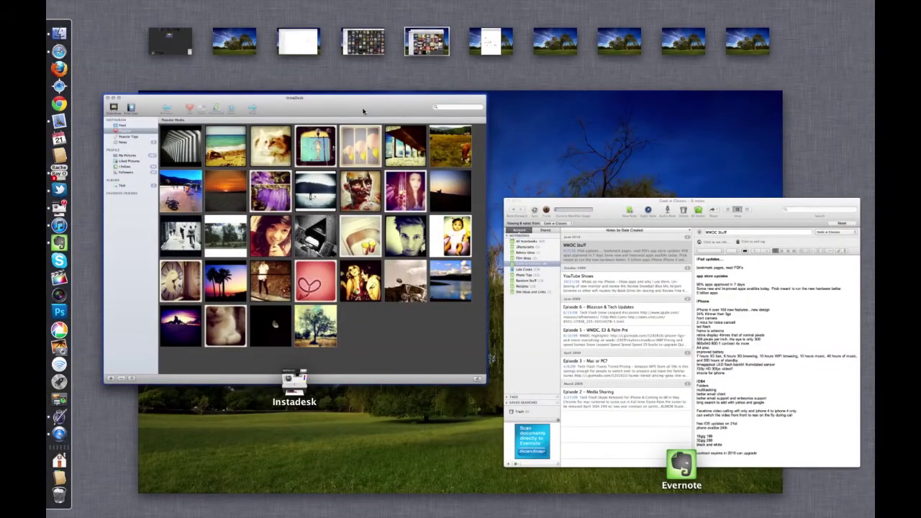
left_click_drag(363, 111, 821, 29)
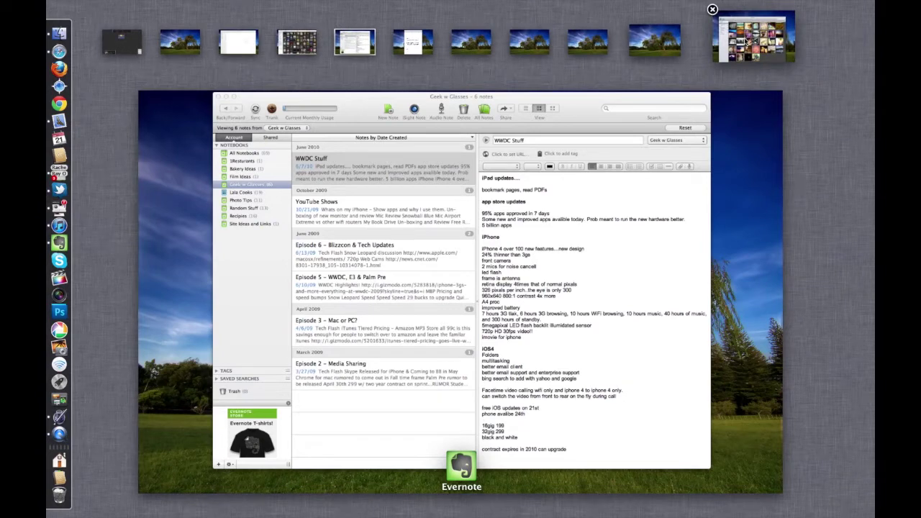
left_click(746, 41)
Remove Desktop 10 and drag the InstaDesk window onto Desktop 3
key("ctrl+Up")
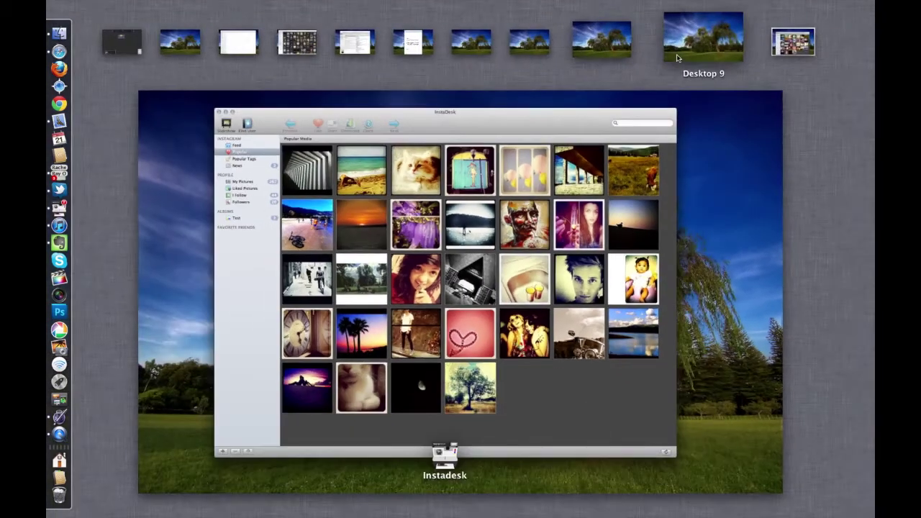
mouse_move(741, 31)
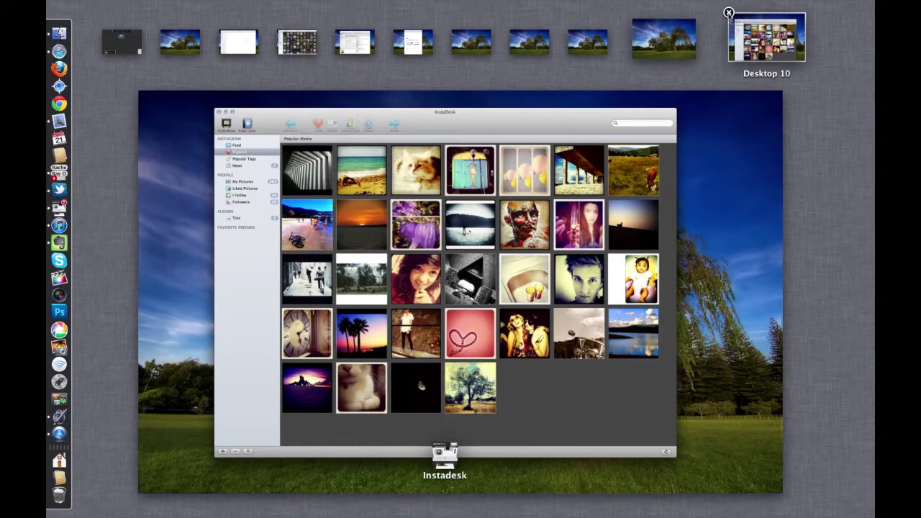
left_click(726, 13)
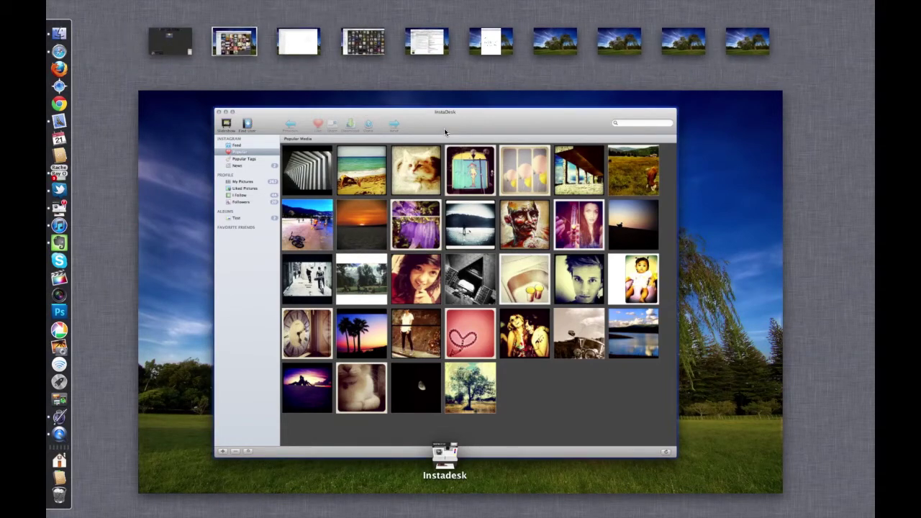
left_click_drag(444, 132, 364, 42)
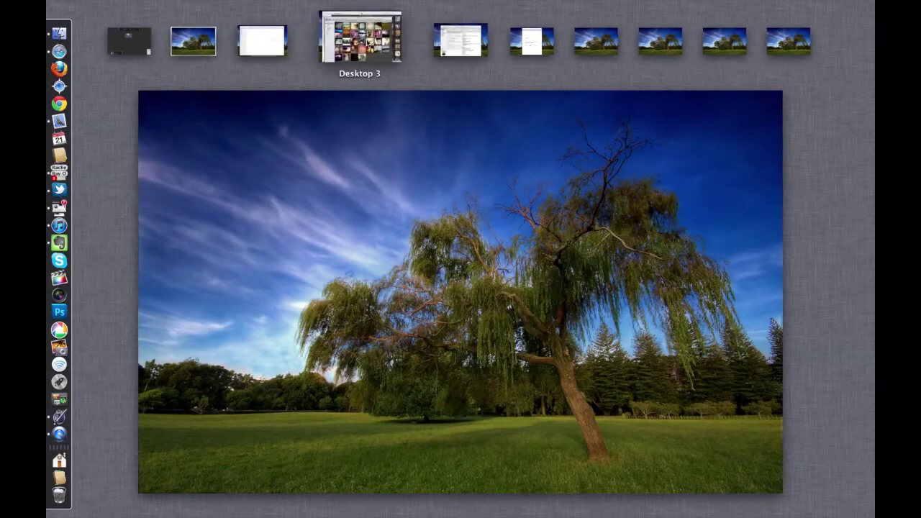
From Desktop 3, drag the InstaDesk window onto Desktop 4
left_click(359, 36)
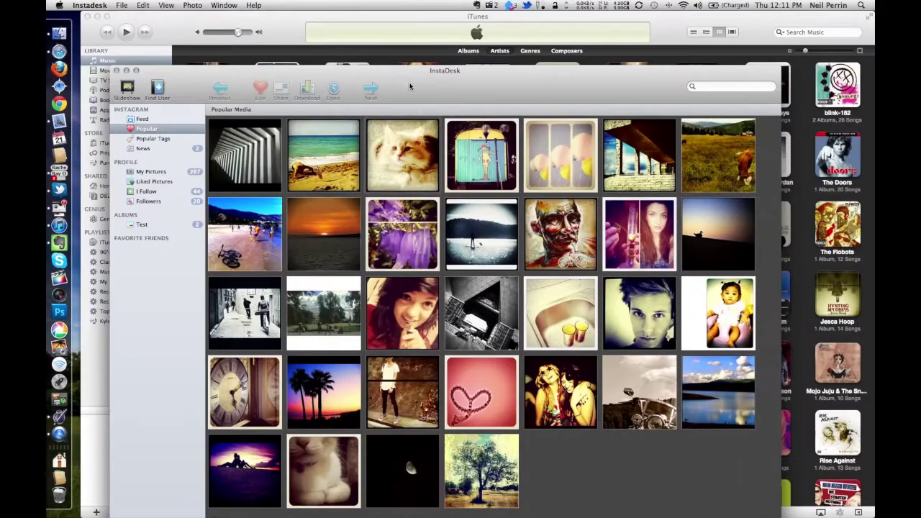
key("ctrl+Up")
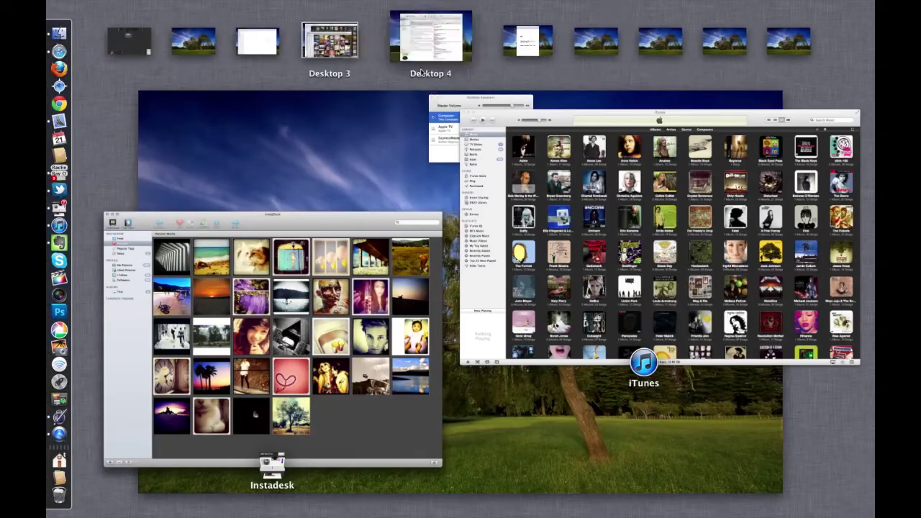
left_click_drag(358, 209, 441, 23)
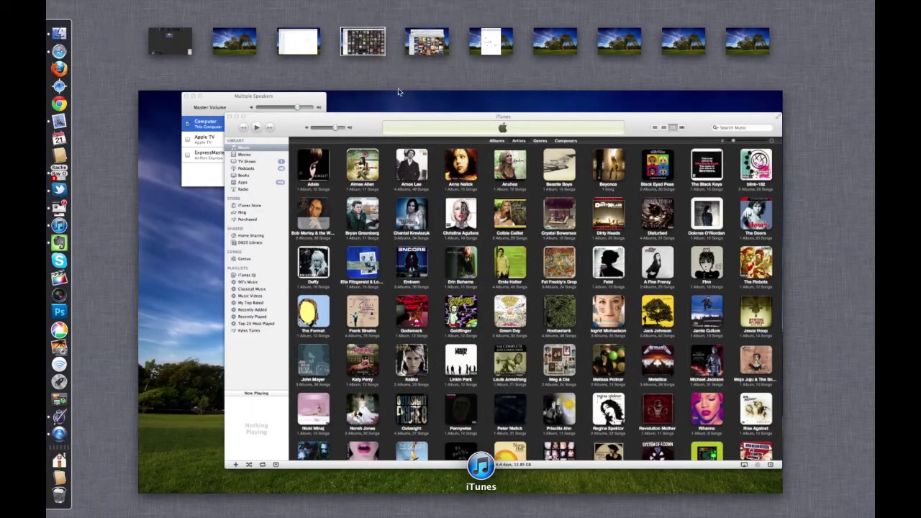
Add and remove a Desktop 10, then switch to the empty Desktop 6
key("ctrl+Up")
key("ctrl+Up")
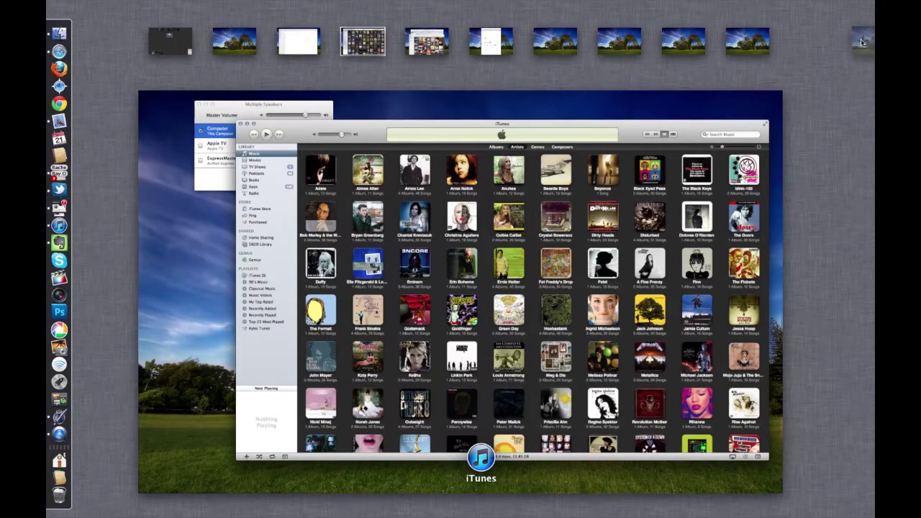
left_click(862, 43)
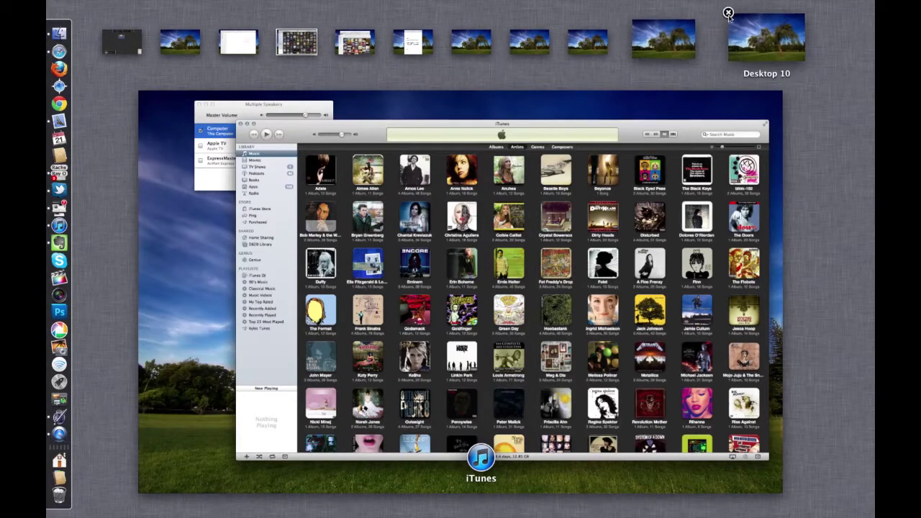
left_click(728, 13)
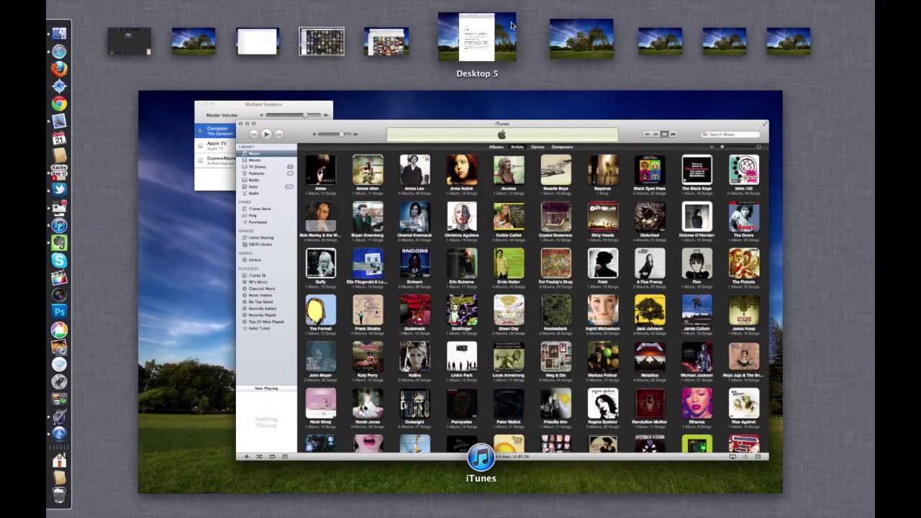
mouse_move(742, 56)
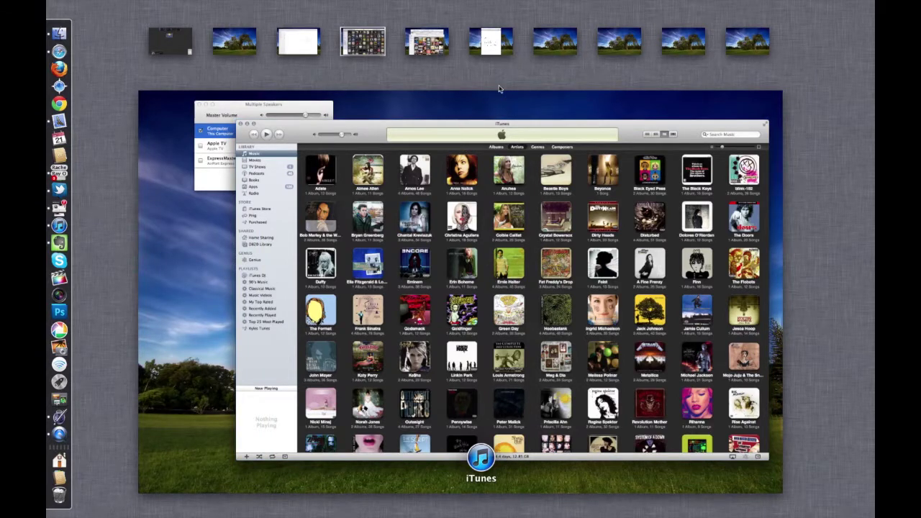
left_click(560, 34)
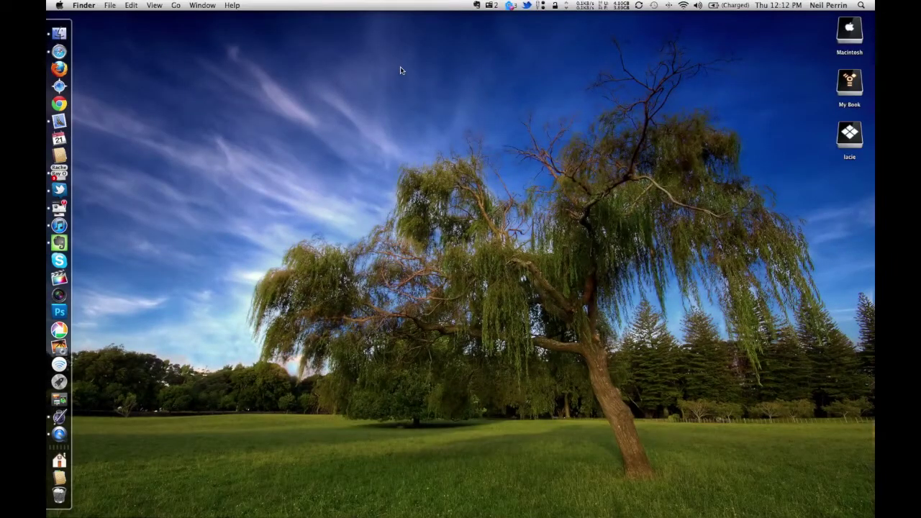
Set Desktop 6's wallpaper to the ruined cathedral photo via Change Desktop Background
right_click(401, 70)
left_click(417, 96)
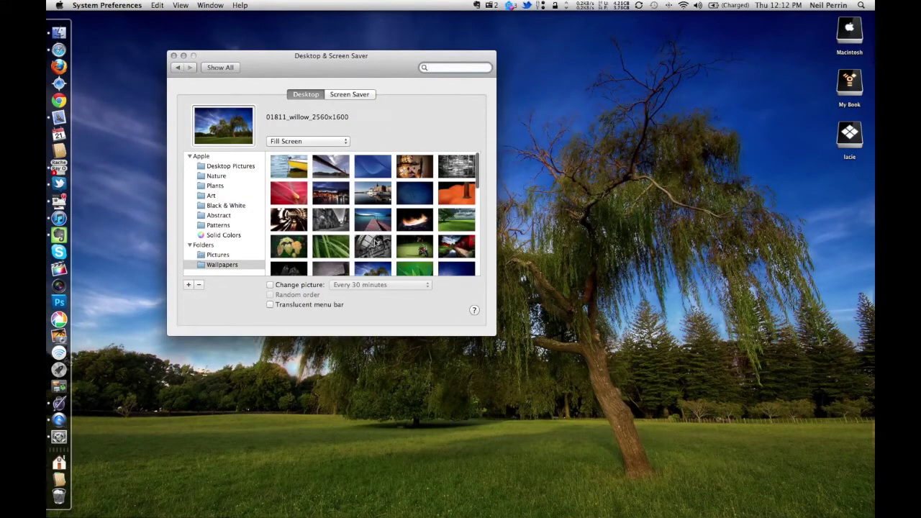
left_click(331, 220)
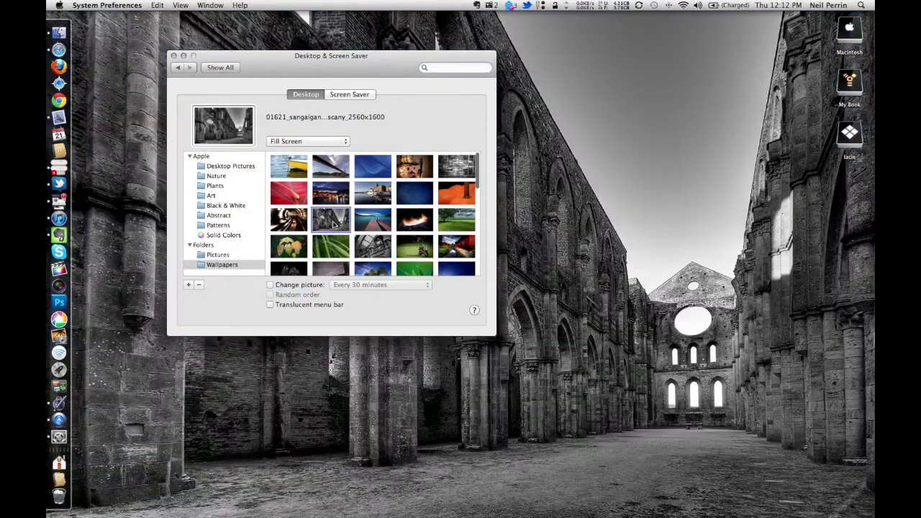
left_click(173, 56)
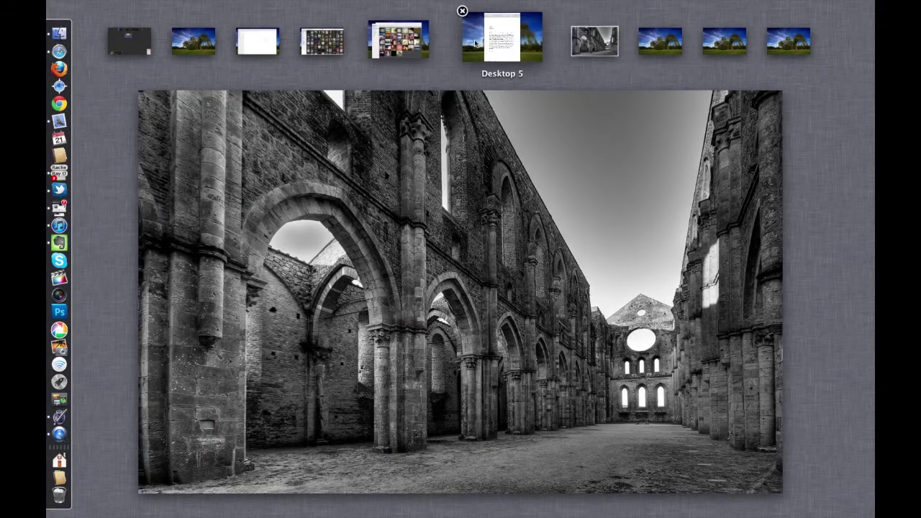
Switch to Desktop 5 with the Pages letter, then back to Desktop 6
left_click(483, 39)
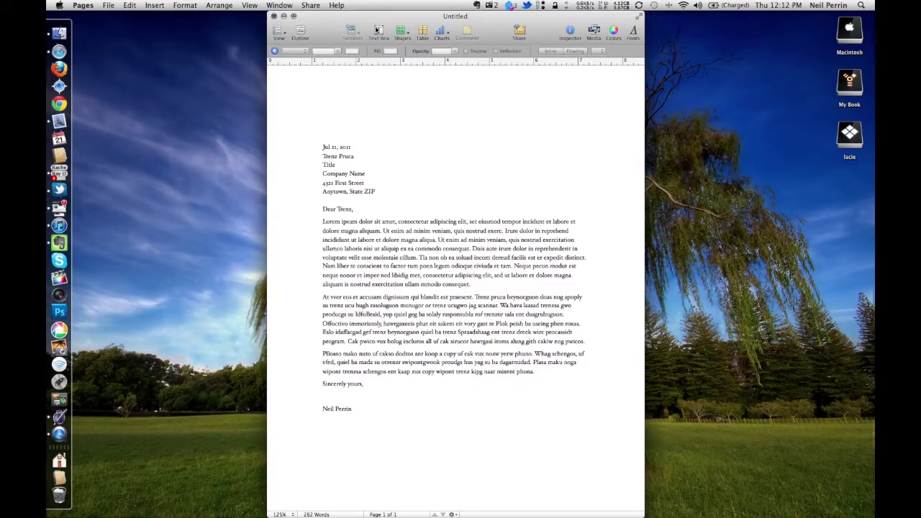
key("super+s")
key("ctrl+Up")
left_click(570, 44)
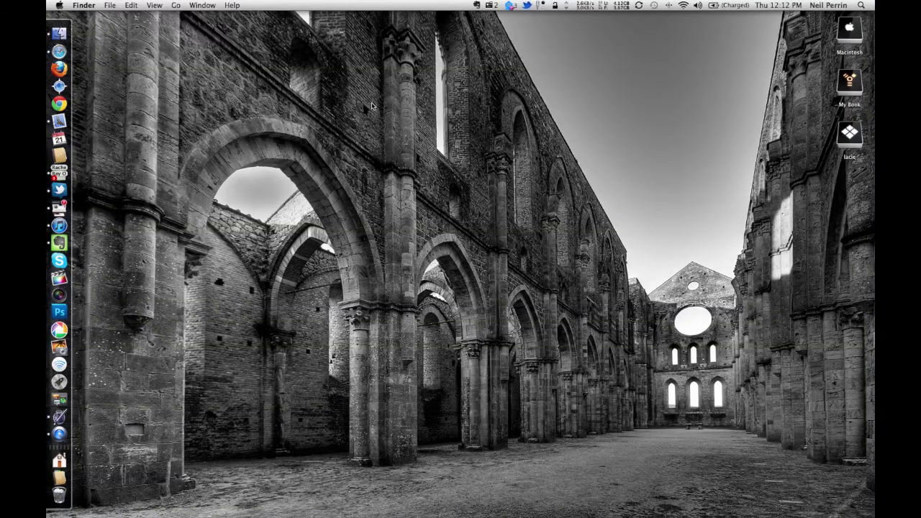
key("ctrl+Up")
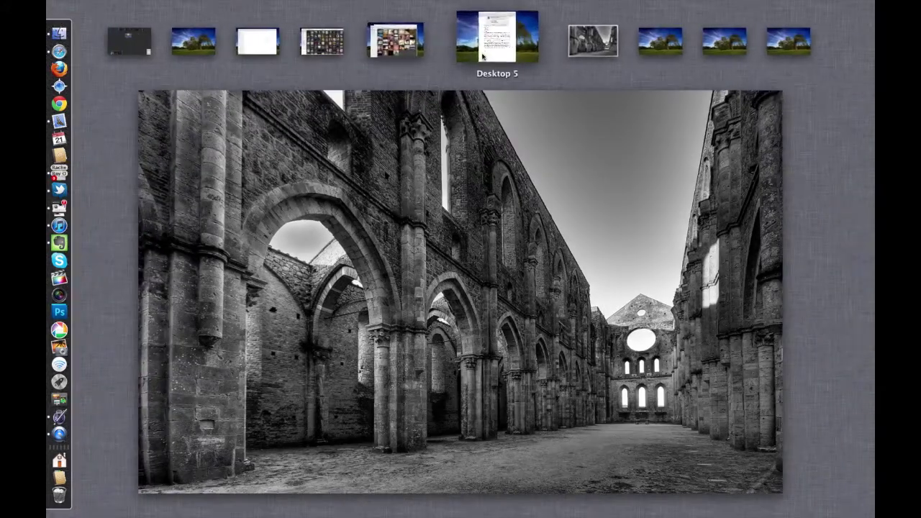
left_click(533, 36)
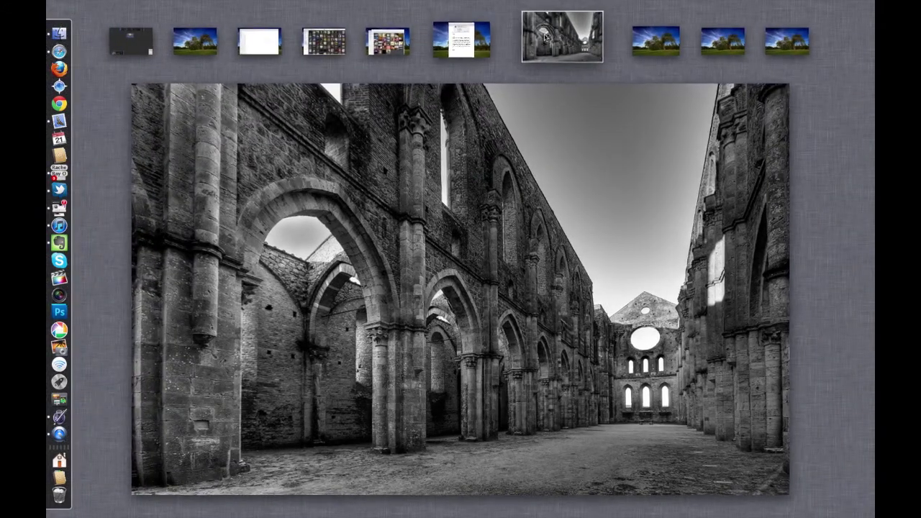
Change Desktop 6's wallpaper to the 01811_willow_2560x1600 tree photo
right_click(406, 137)
left_click(441, 171)
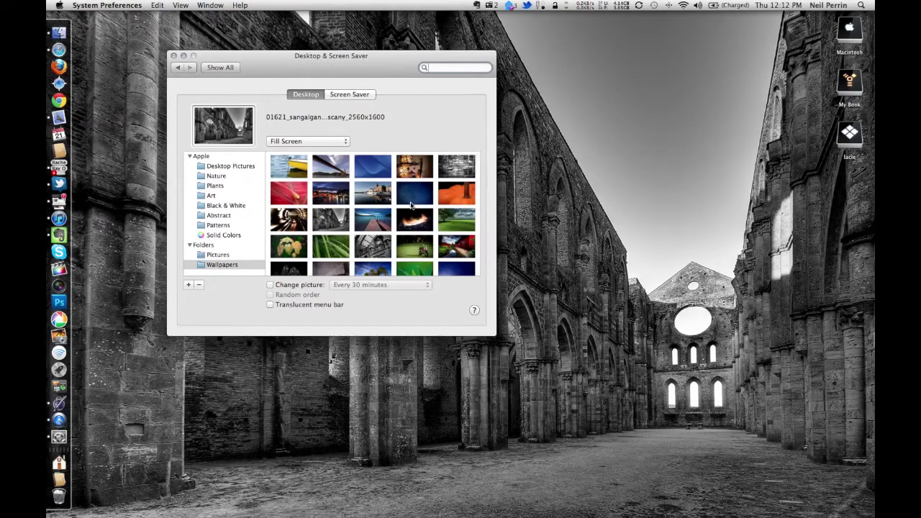
scroll(410, 208, "down", 1)
left_click(373, 260)
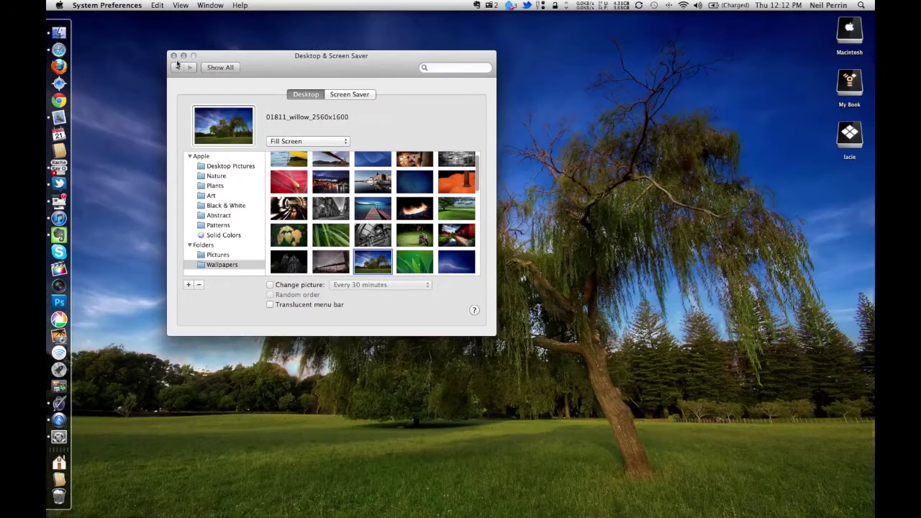
left_click(173, 55)
On Desktop 3, close the iTunes window and drag Multiple Speakers off screen
key("ctrl+Up")
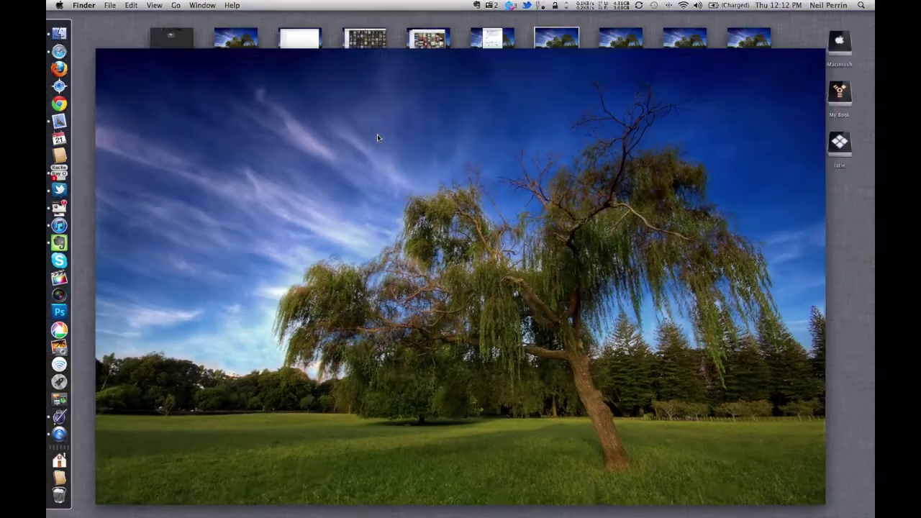
left_click(248, 44)
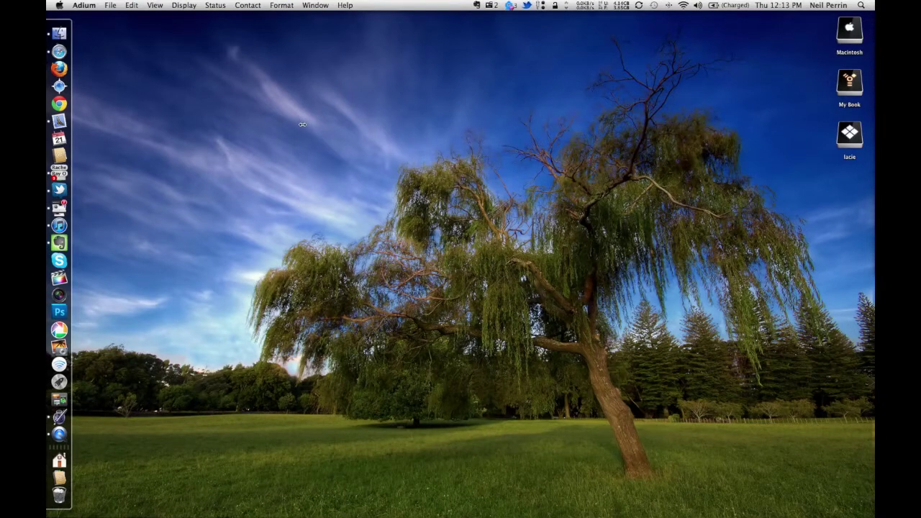
key("ctrl+Up")
left_click(364, 49)
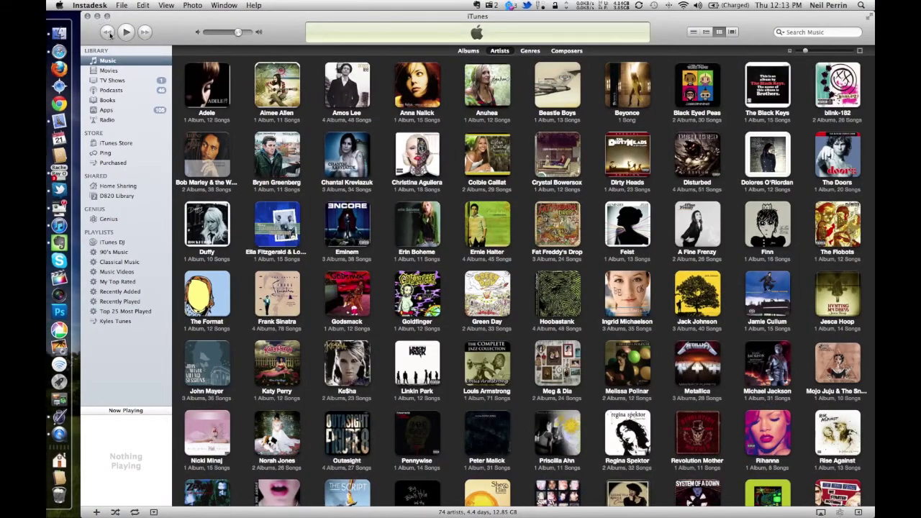
left_click(97, 16)
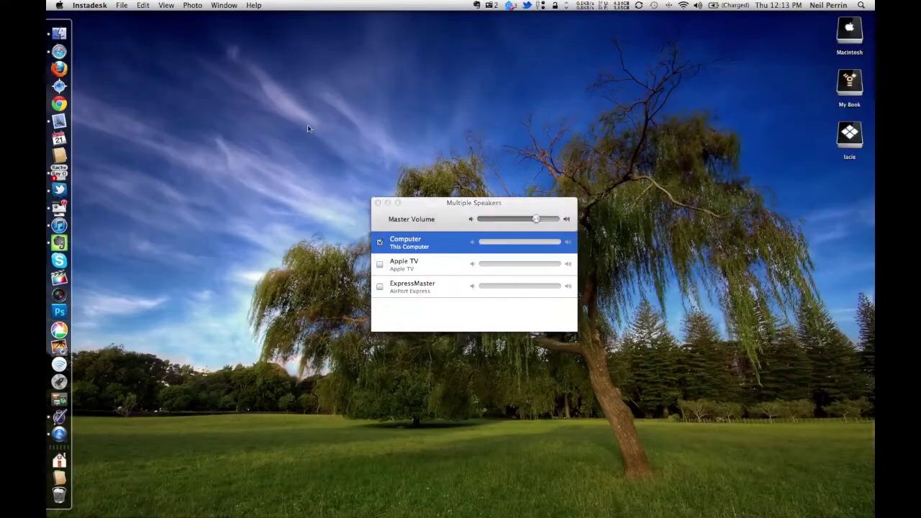
left_click_drag(444, 206, 872, 32)
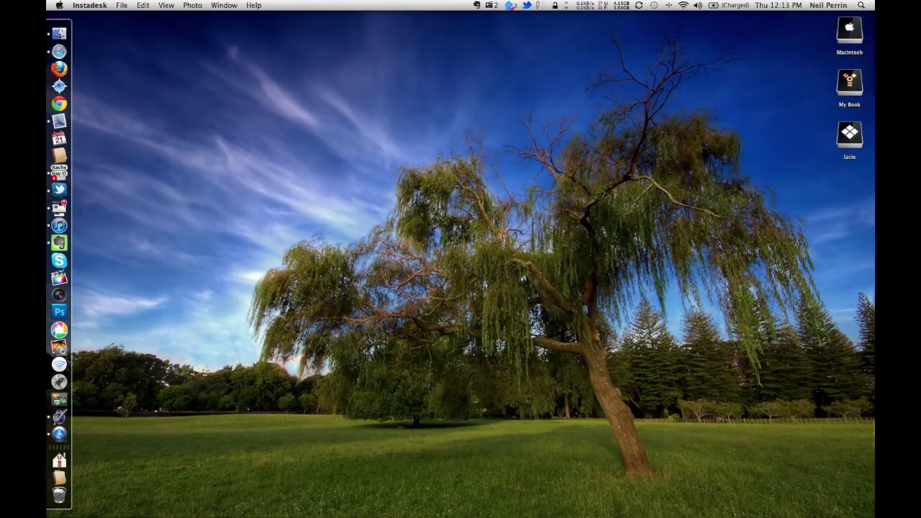
Toggle Mission Control open and closed several times to check the cleared desktop
key("ctrl+Up")
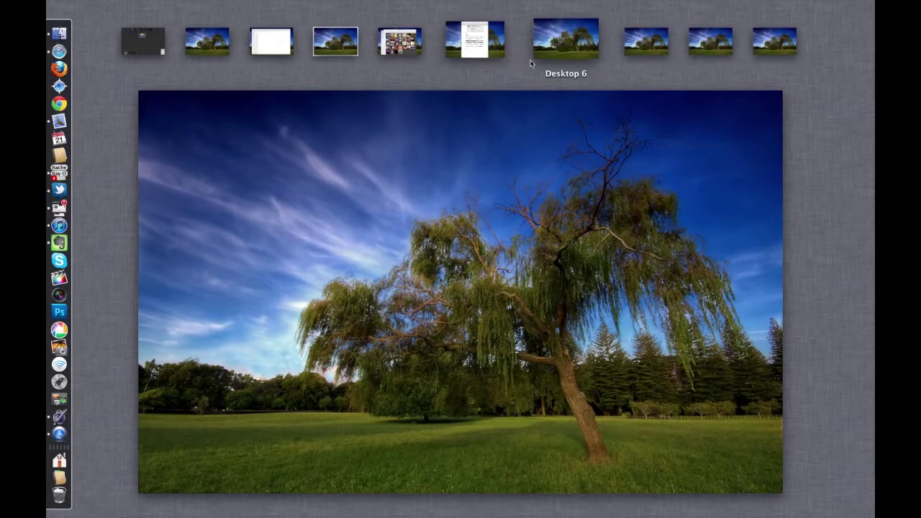
left_click(272, 142)
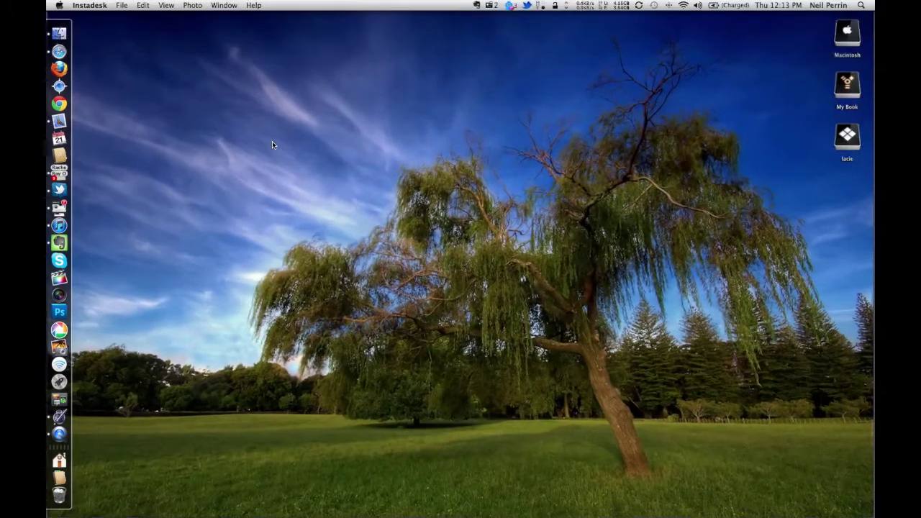
left_click(66, 408)
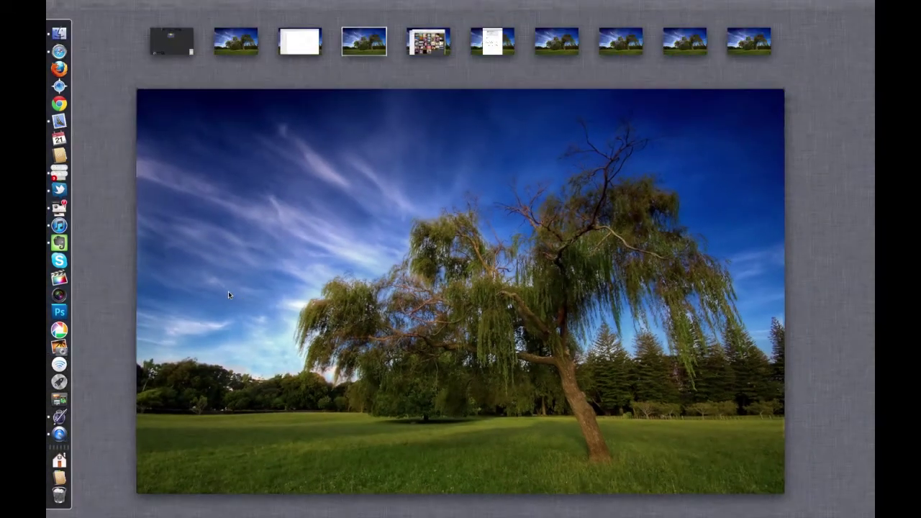
left_click(228, 291)
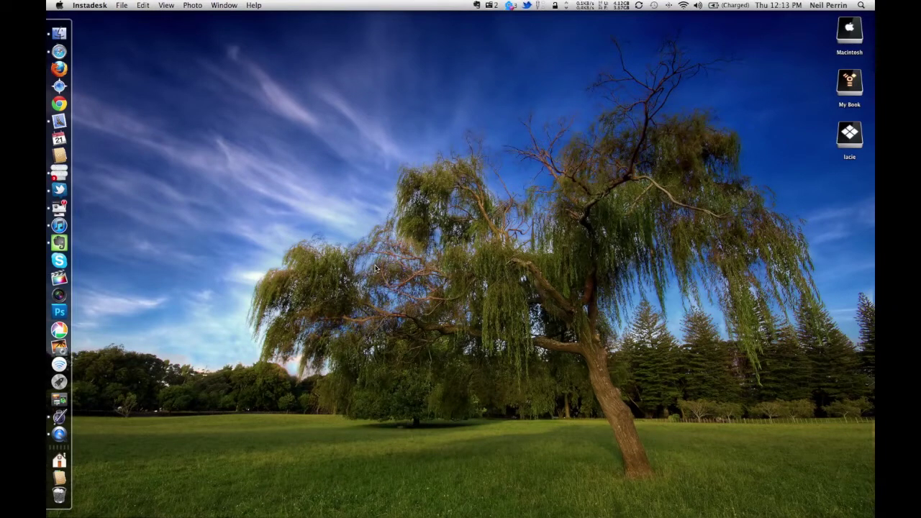
key("ctrl+Up")
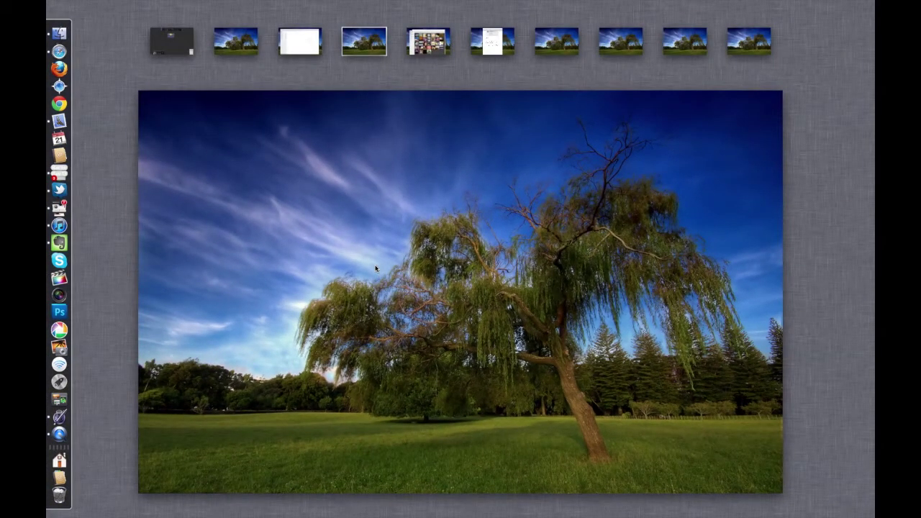
key("ctrl+Up")
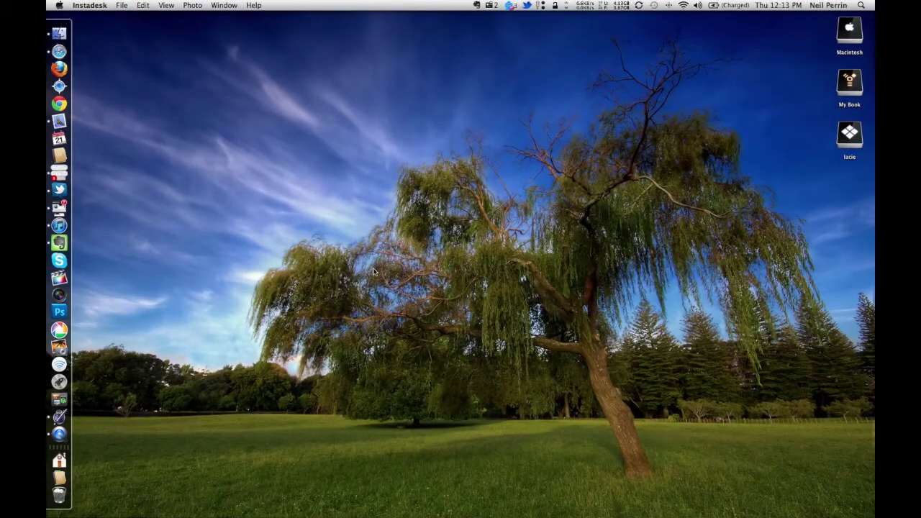
key("ctrl+Up")
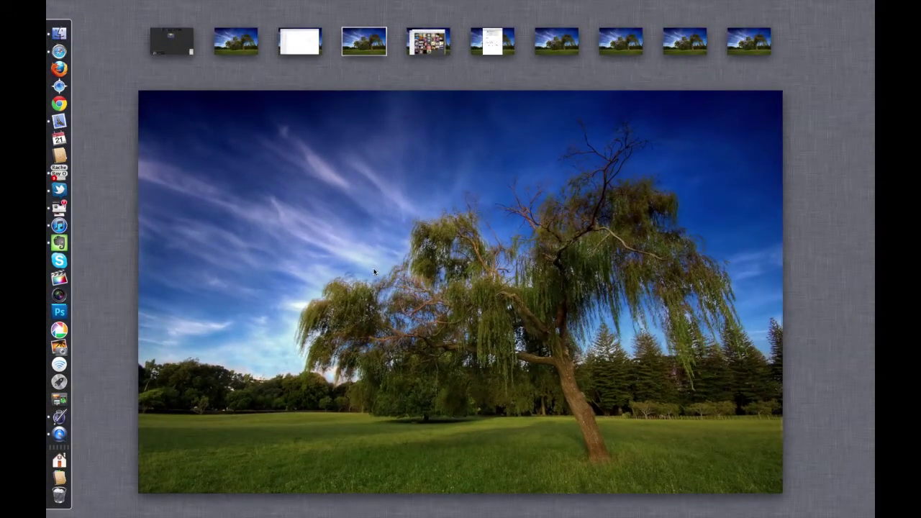
key("ctrl+Up")
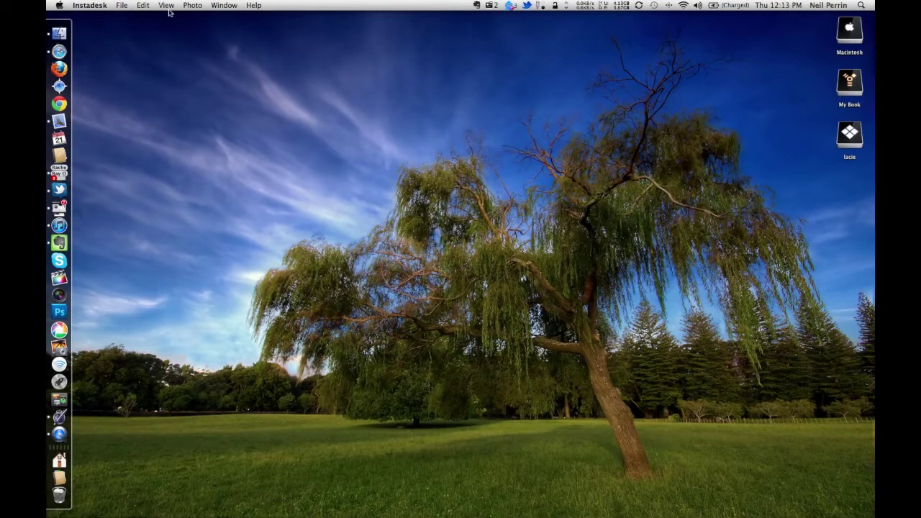
Go to the InstaDesk desktop and shift InstaDesk aside to bring Evernote forward
key("ctrl+Up")
left_click(246, 32)
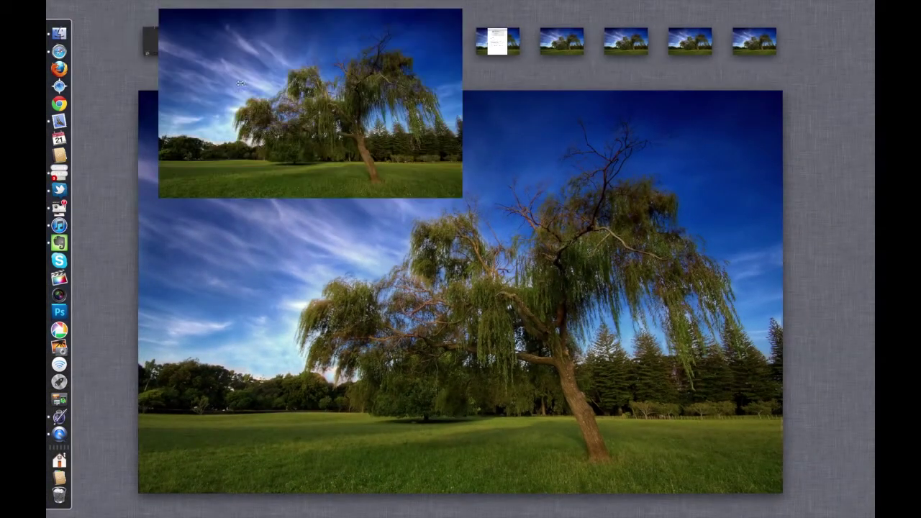
key("ctrl+Up")
left_click(429, 35)
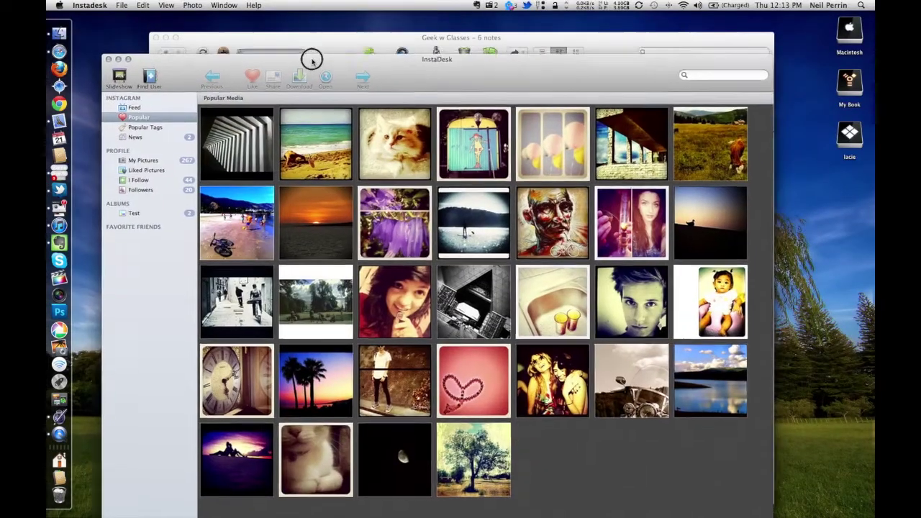
left_click_drag(309, 55, 428, 81)
left_click(323, 50)
left_click_drag(323, 50, 272, 51)
Hide Evernote, position InstaDesk at the top-left, and drag it onto Desktop 6
left_click(89, 6)
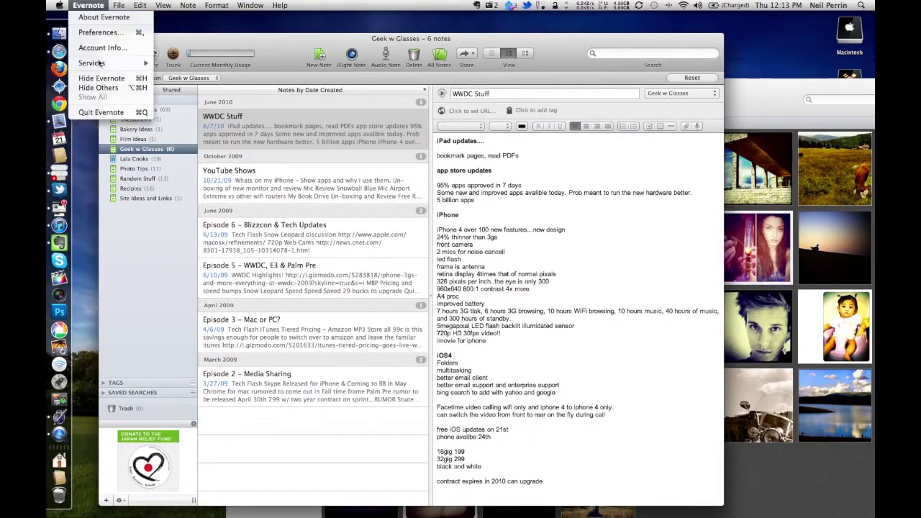
left_click(101, 78)
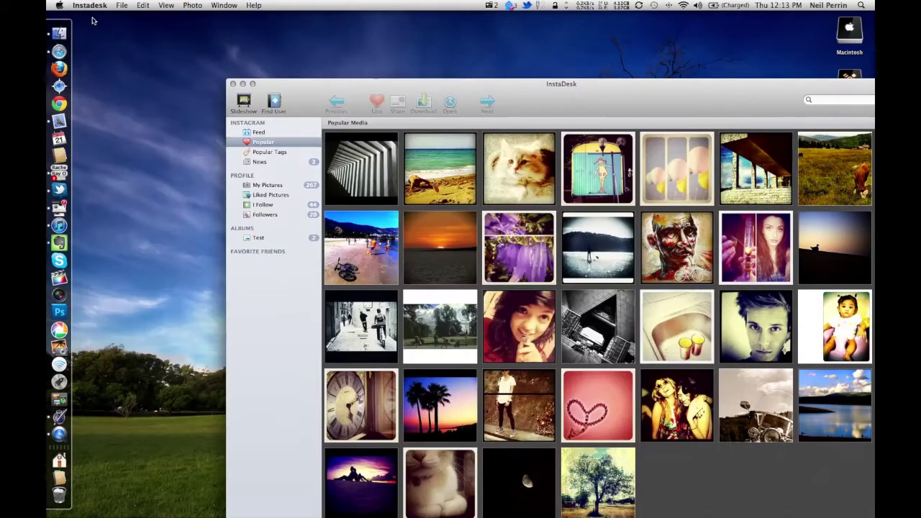
left_click_drag(297, 84, 181, 20)
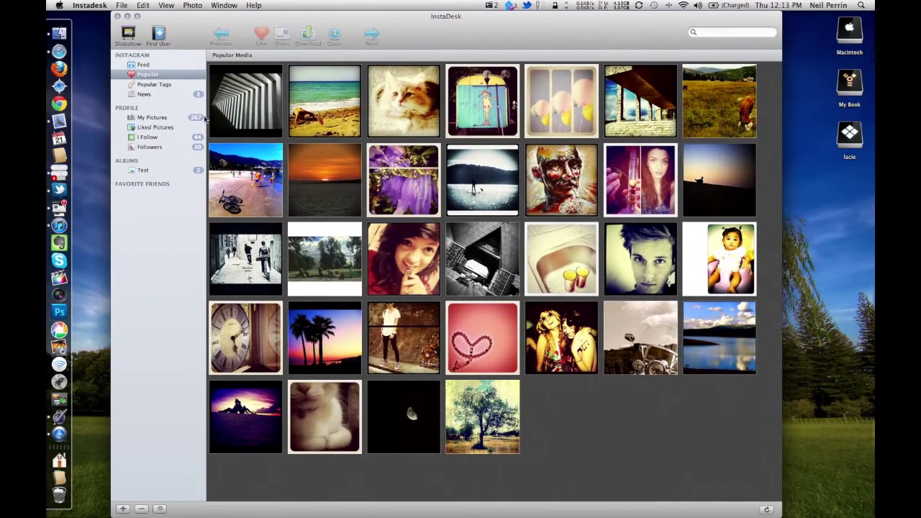
key("ctrl+Up")
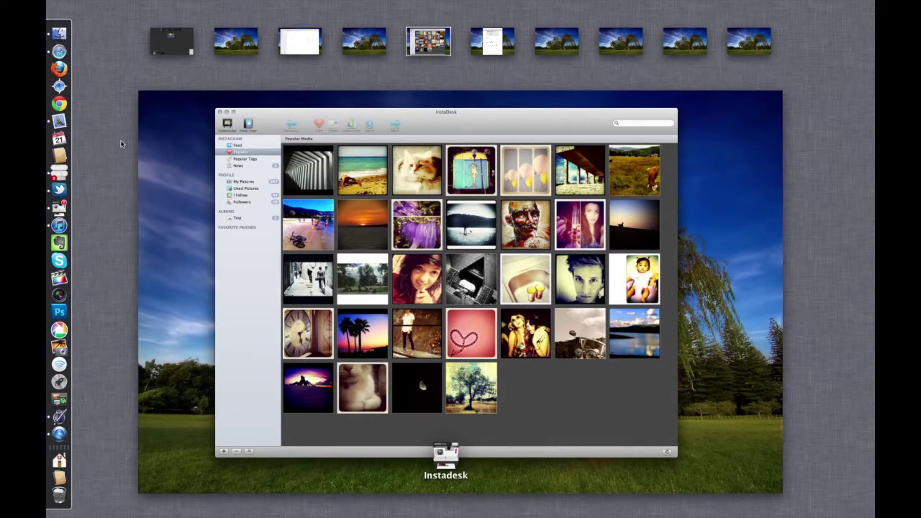
left_click(258, 113)
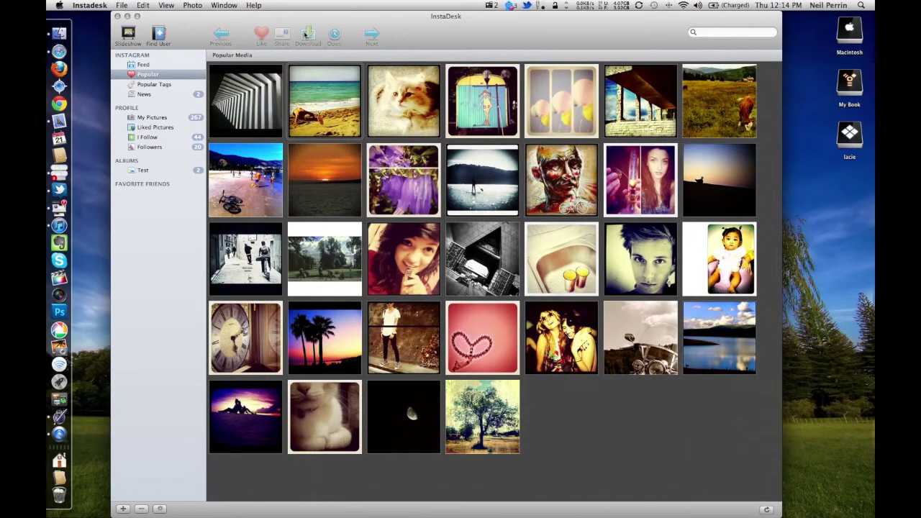
mouse_move(421, 27)
left_mouse_down()
mouse_move(426, 45)
mouse_move(432, 21)
left_mouse_up()
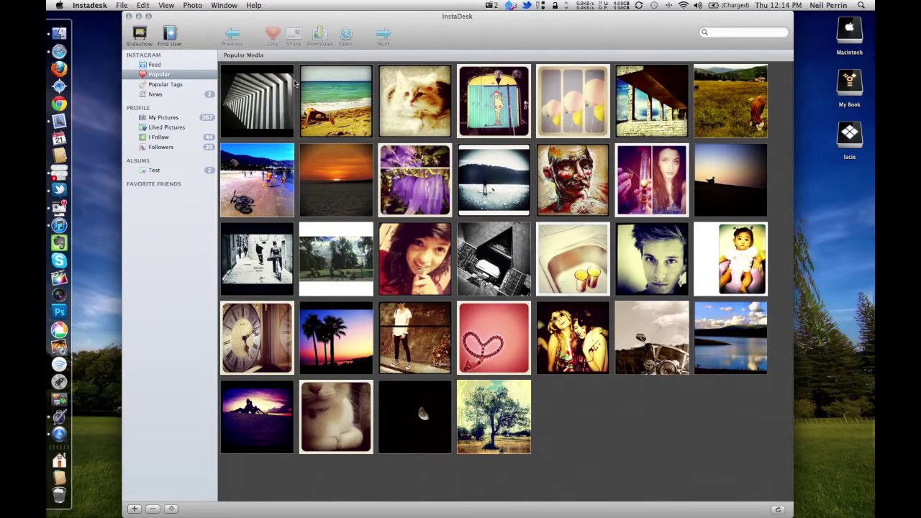
key("ctrl+Up")
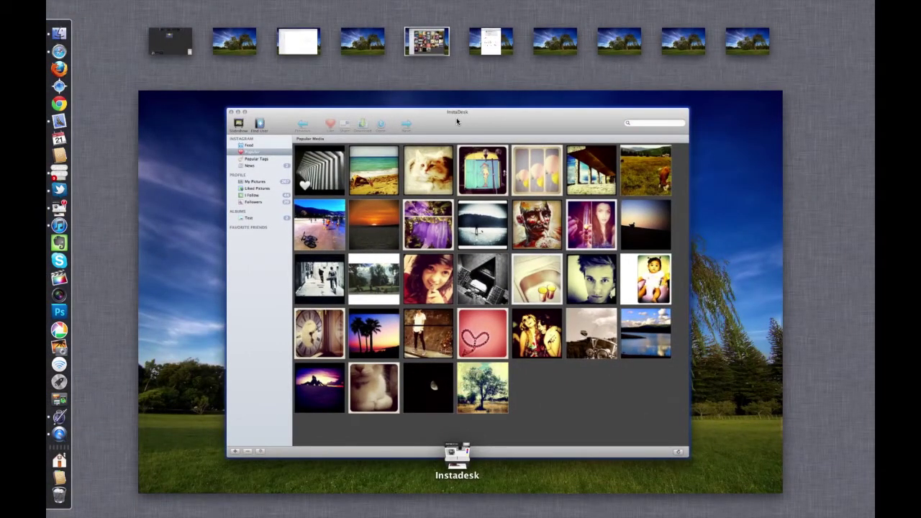
left_click_drag(456, 121, 554, 32)
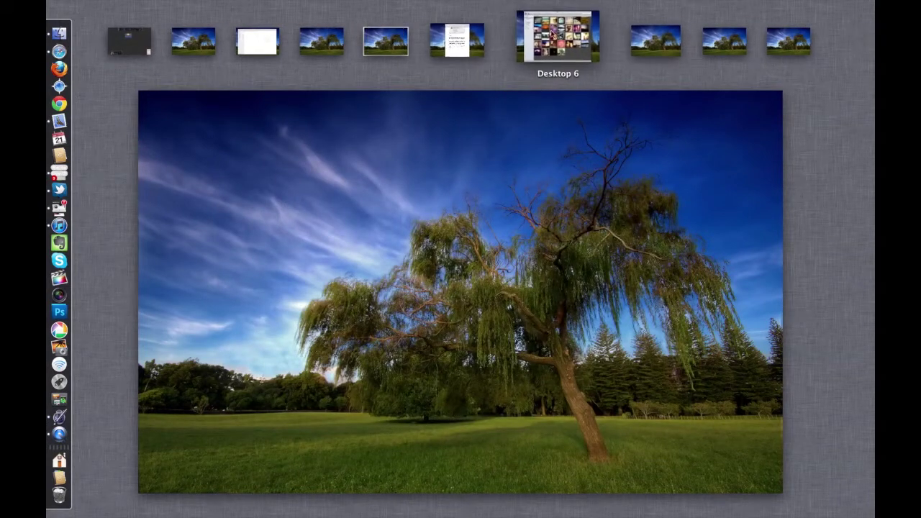
On Desktop 6, quit InstaDesk from its Dock shortcut menu
left_click(554, 34)
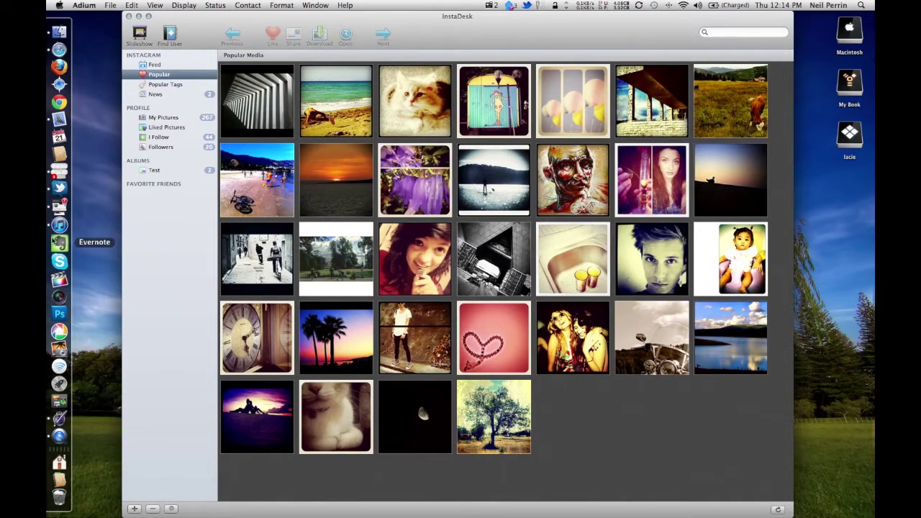
right_click(66, 205)
left_click(115, 210)
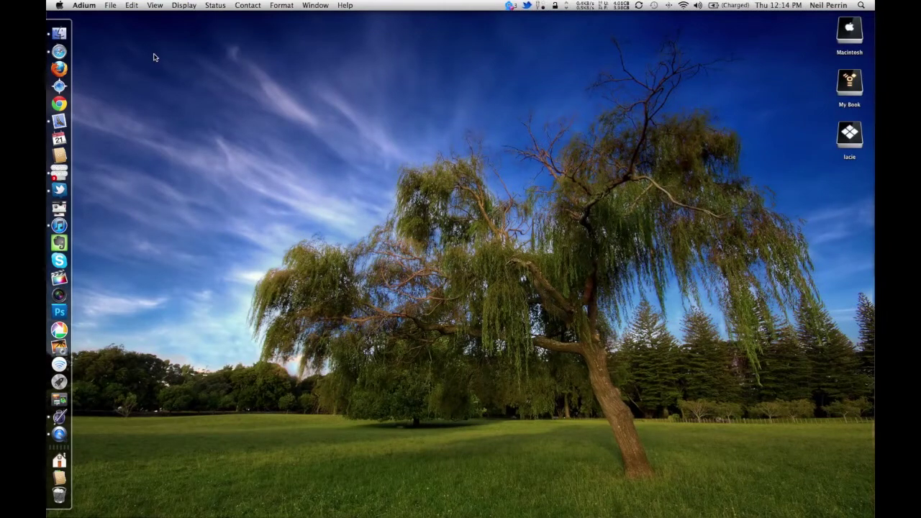
From Desktop 1, bring InstaDesk forward and choose Quit InstaDesk from its menu
key("ctrl+Up")
left_click(230, 40)
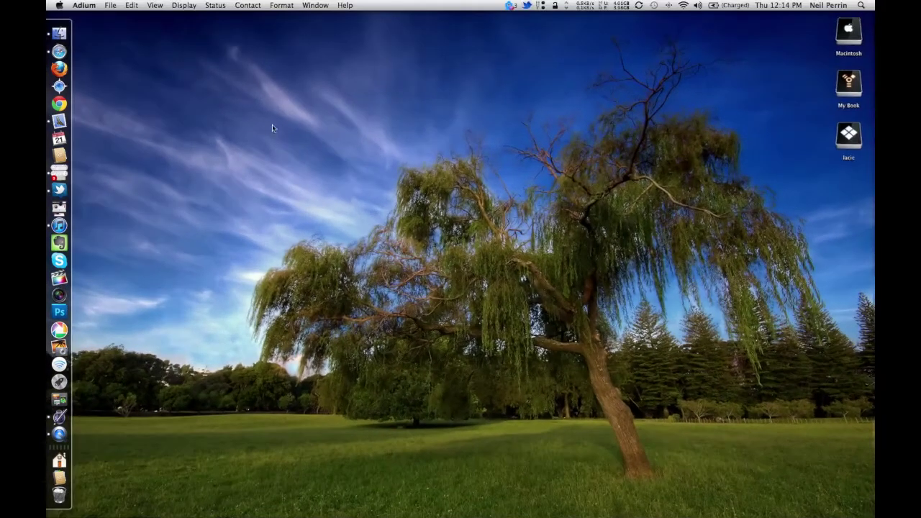
left_click(60, 208)
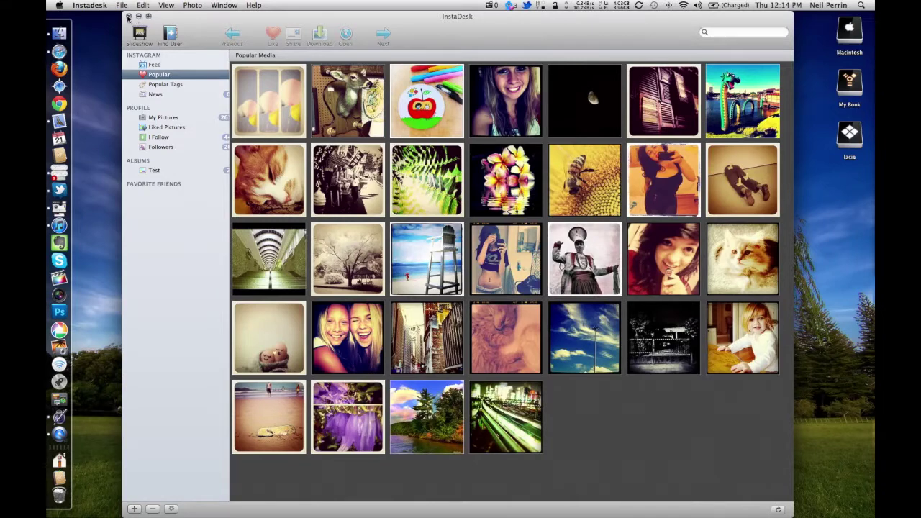
left_click(91, 5)
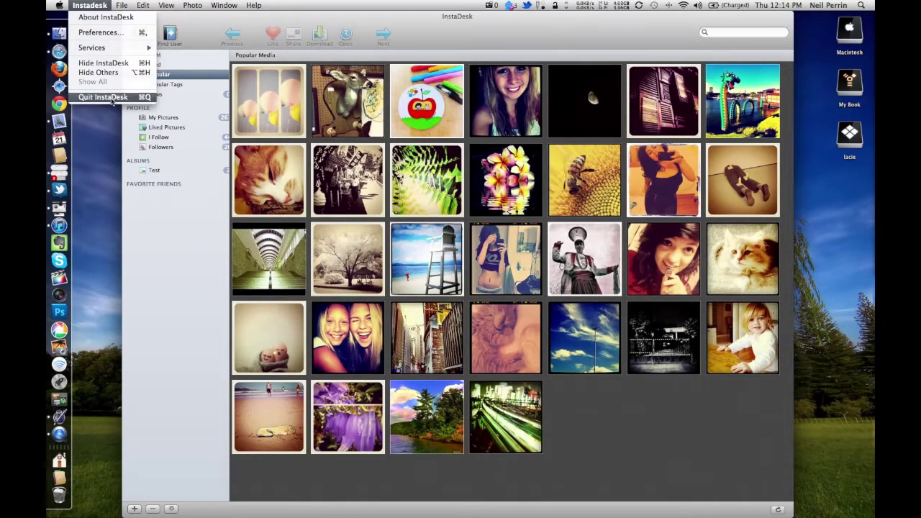
left_click(103, 97)
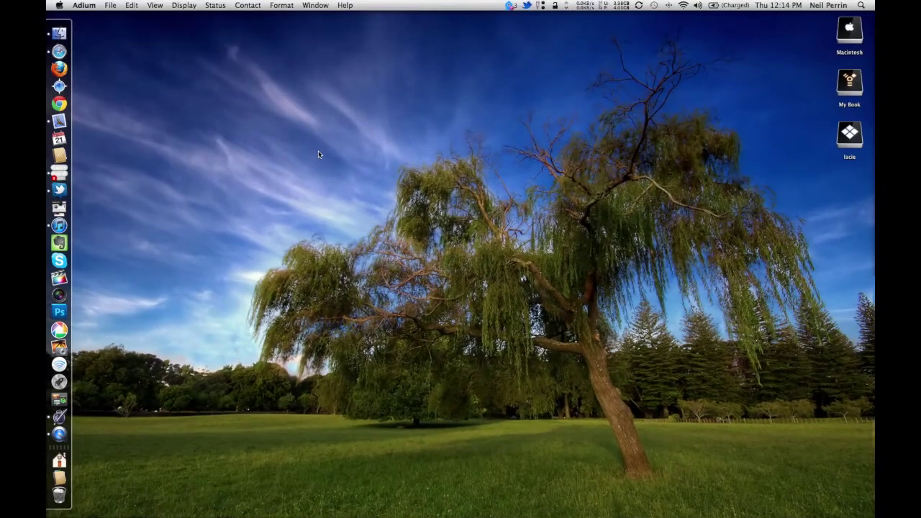
Swipe through the Dashboard and desktop spaces, then return to Desktop 1
key("ctrl+Up")
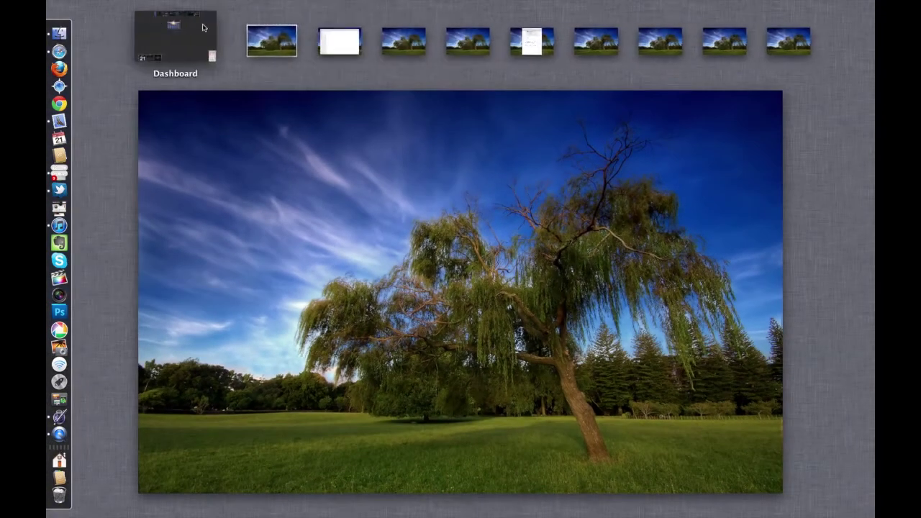
left_click(324, 180)
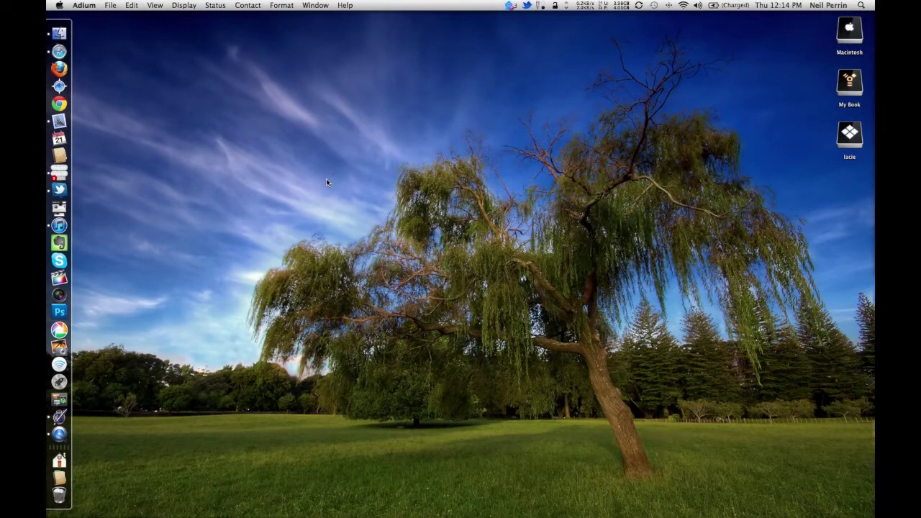
key("ctrl+Left")
key("ctrl+Right")
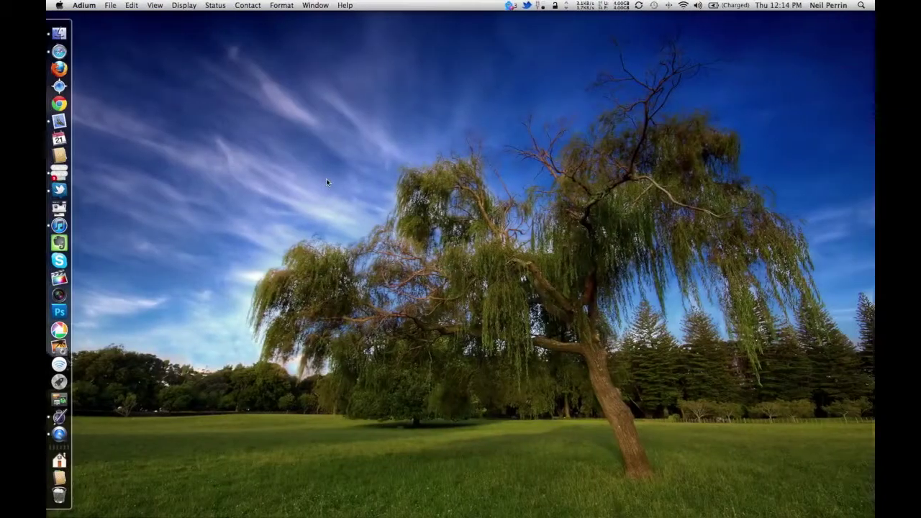
key("ctrl+Right")
key("ctrl+Right")
key("ctrl+Right")
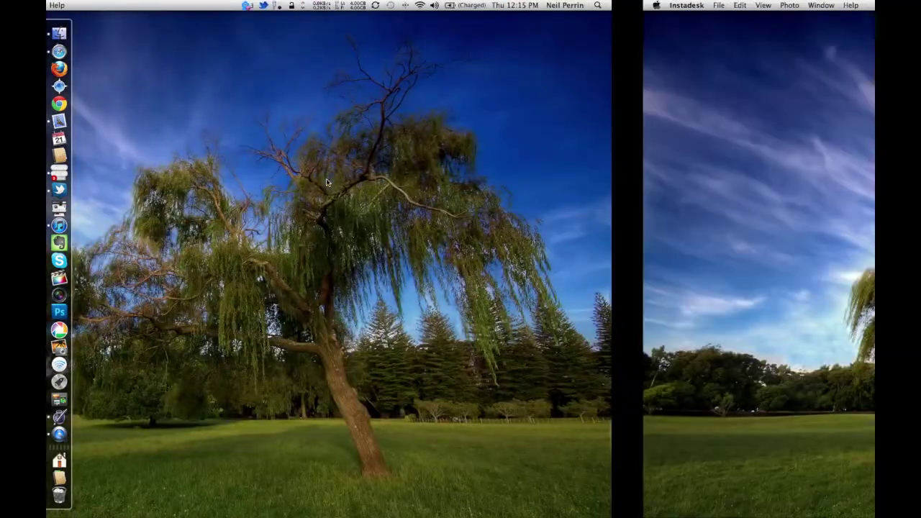
key("ctrl+Right")
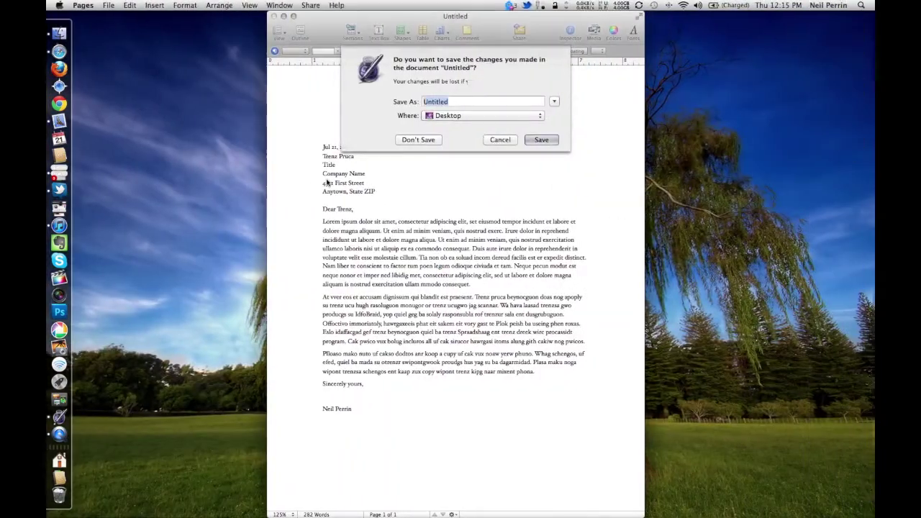
key("ctrl+Right")
key("ctrl+Left")
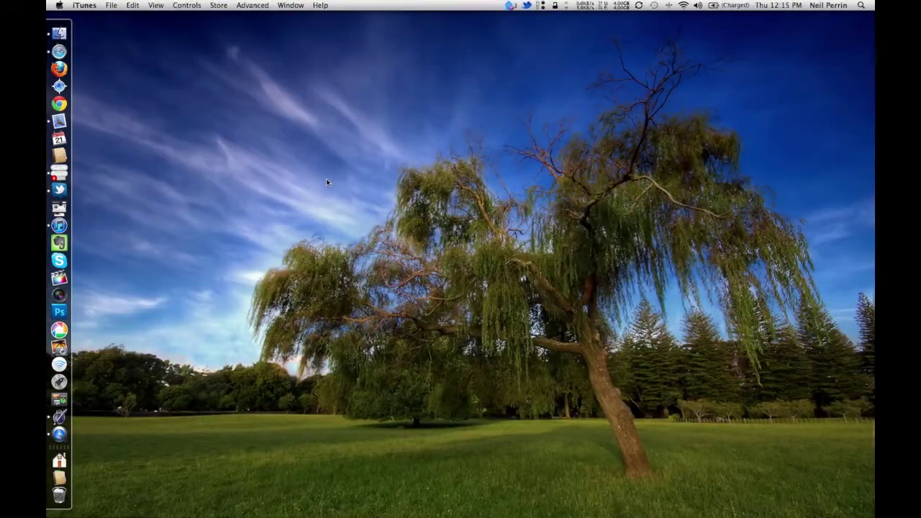
key("ctrl+Left")
key("ctrl+Left")
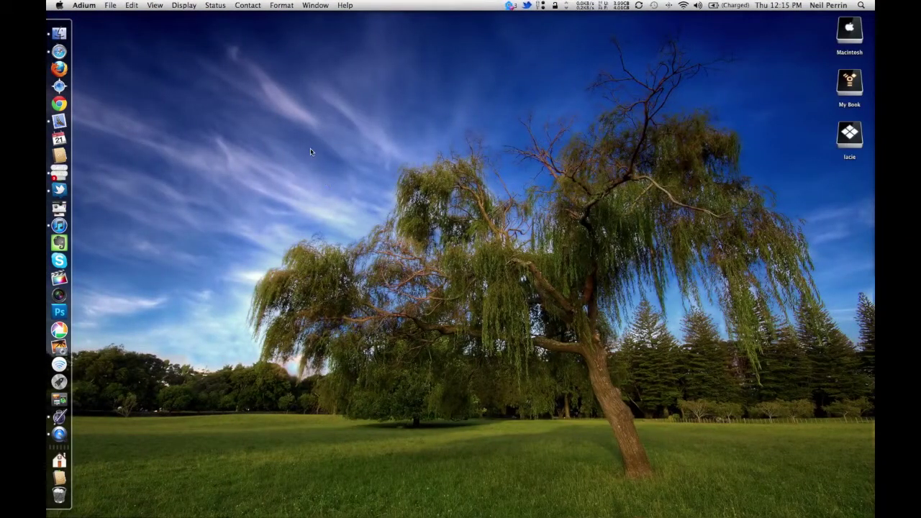
key("ctrl+Up")
left_click(255, 55)
Open iTunes, Mail and Safari's Apple.com window, then minimize Safari to the Dock
left_click(60, 223)
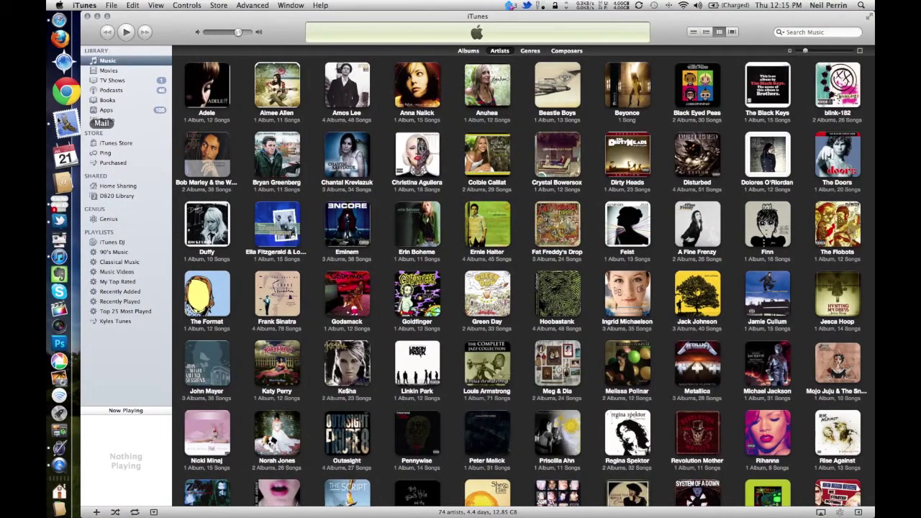
left_click(61, 123)
left_click(59, 52)
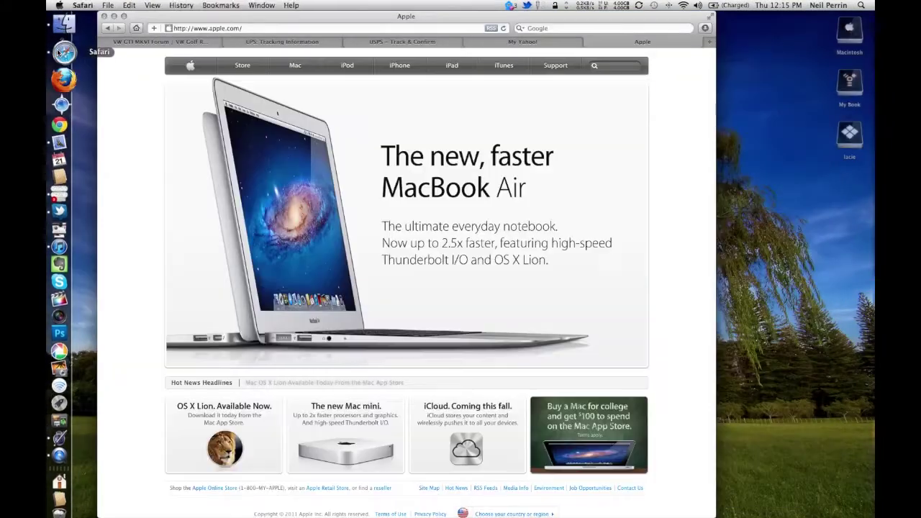
scroll(137, 160, "down", 2)
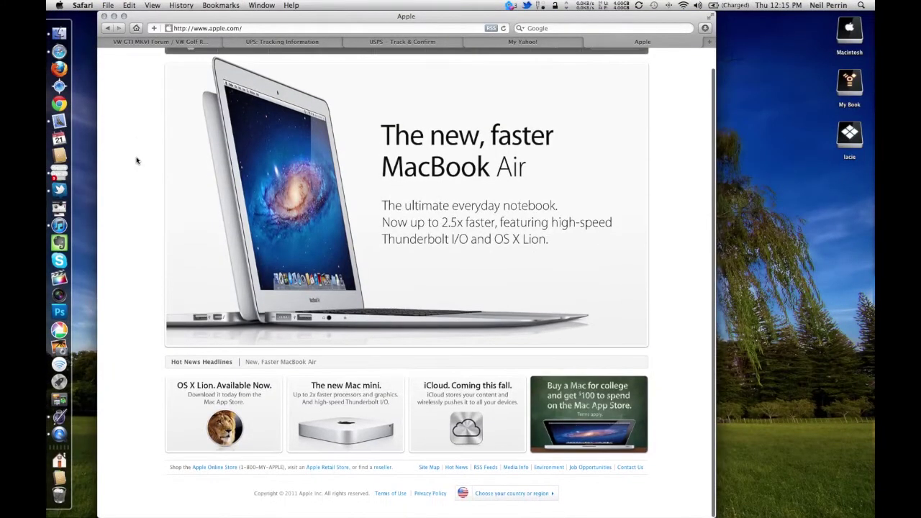
scroll(135, 160, "up", 2)
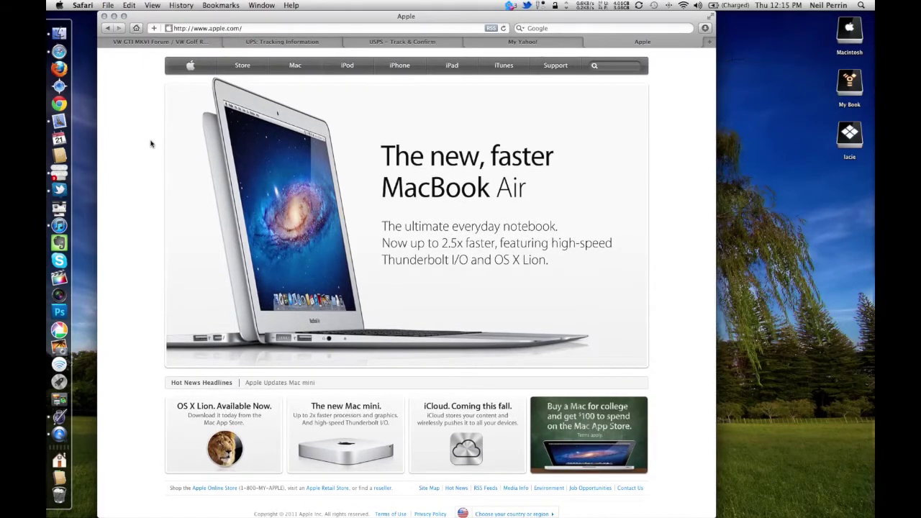
left_click(113, 16)
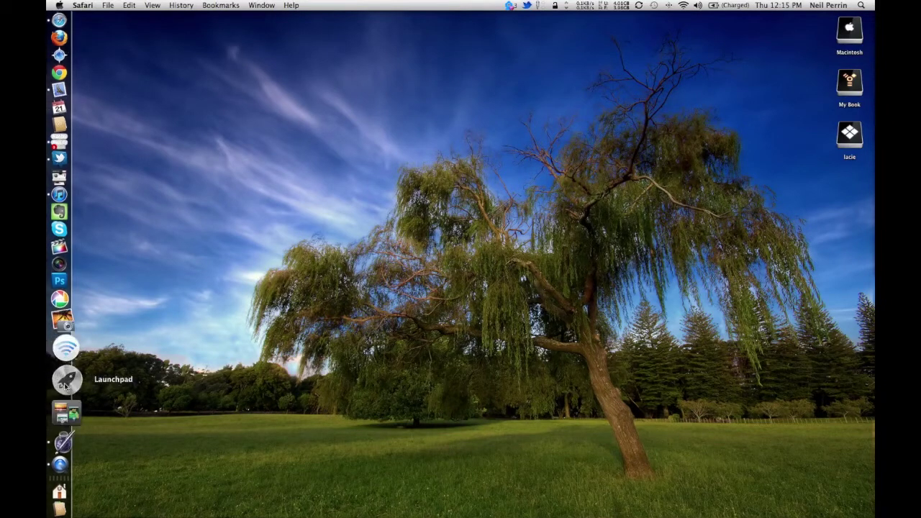
Open Launchpad and browse back and forth through its app pages
left_click(64, 385)
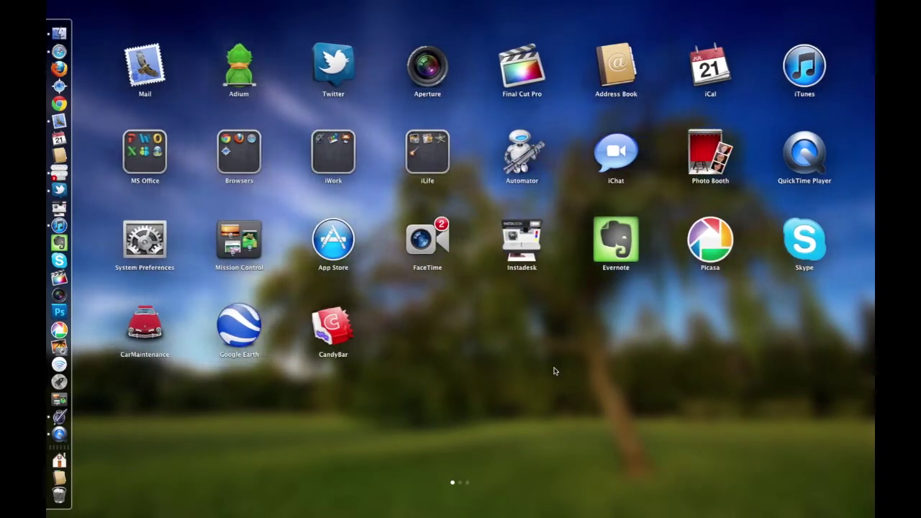
scroll(551, 370, "right", 3)
scroll(552, 370, "right", 3)
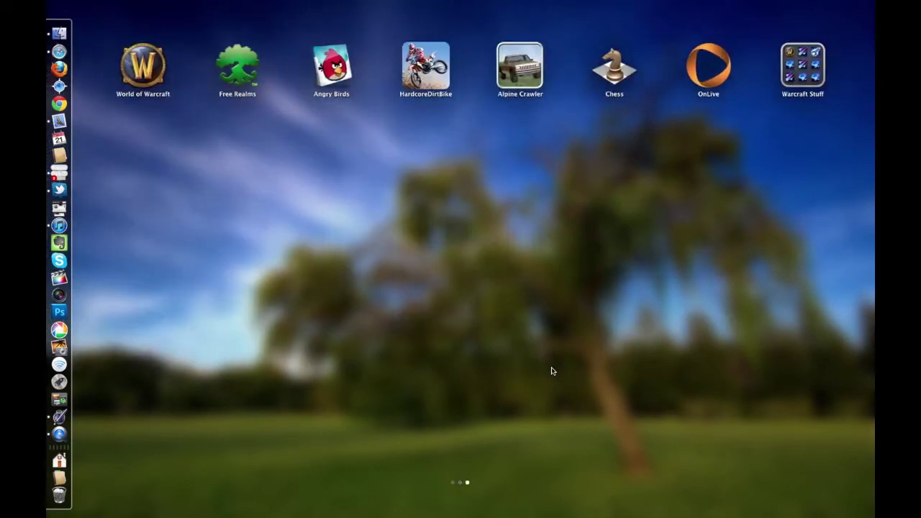
scroll(552, 371, "left", 6)
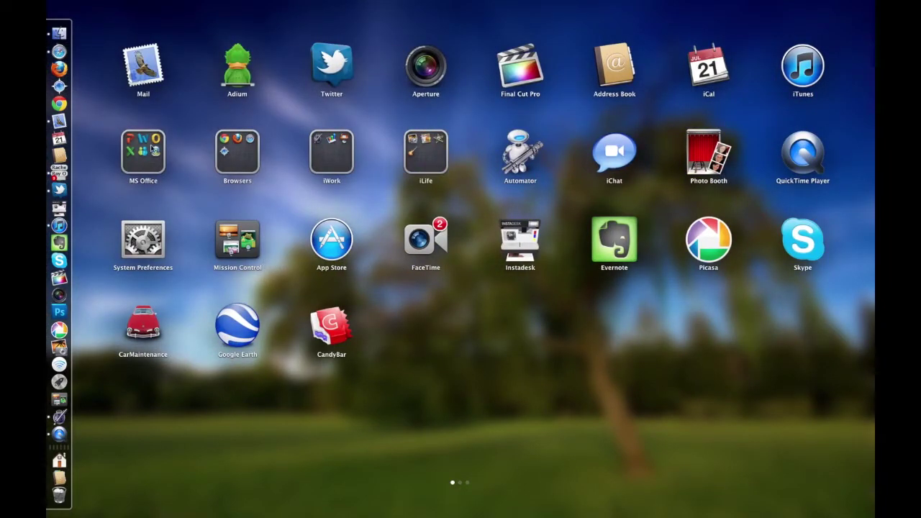
scroll(144, 163, "right", 3)
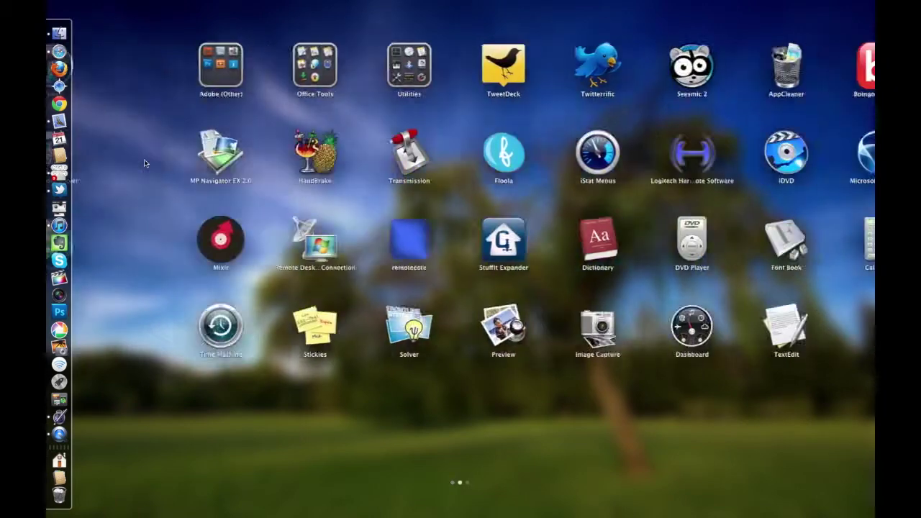
scroll(141, 161, "left", 3)
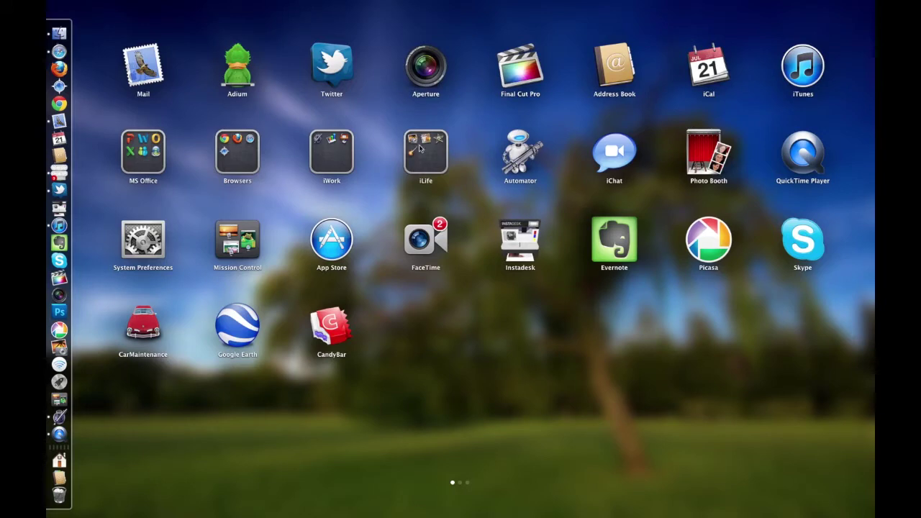
Close and reopen Launchpad, then press and hold the Instadesk icon
left_click(463, 374)
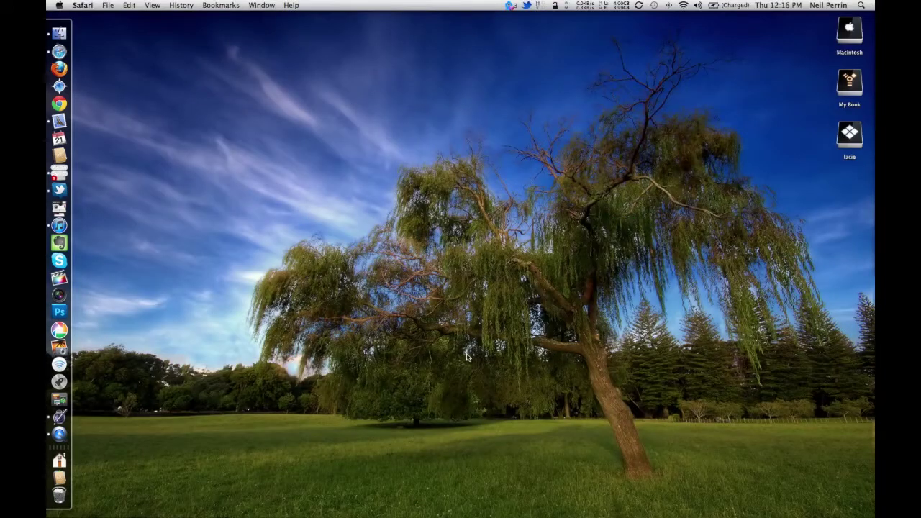
left_click(59, 381)
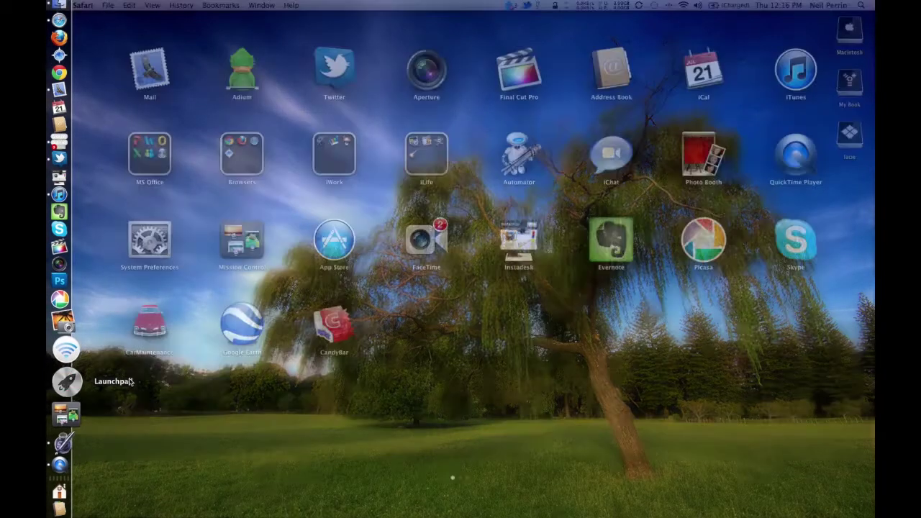
left_click(528, 247)
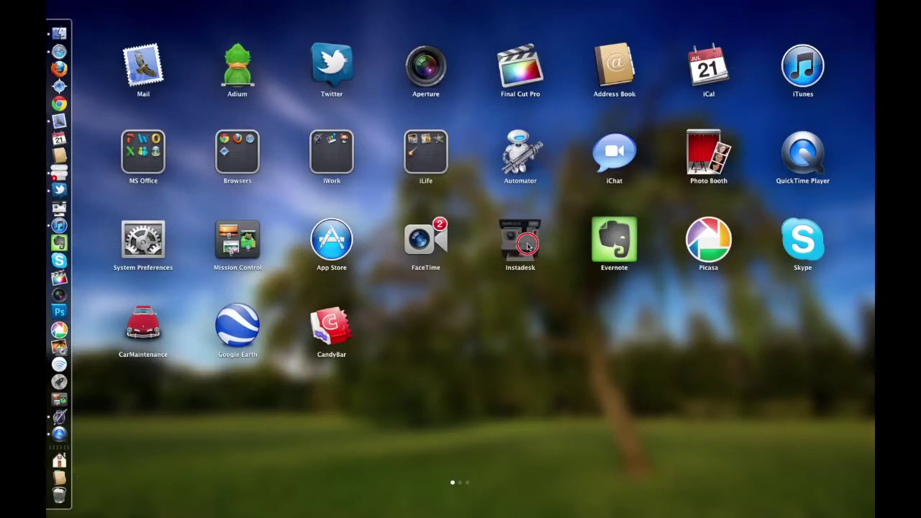
Drop Instadesk onto Evernote to create a folder and rename it 'TEst'
left_click_drag(527, 246, 609, 242)
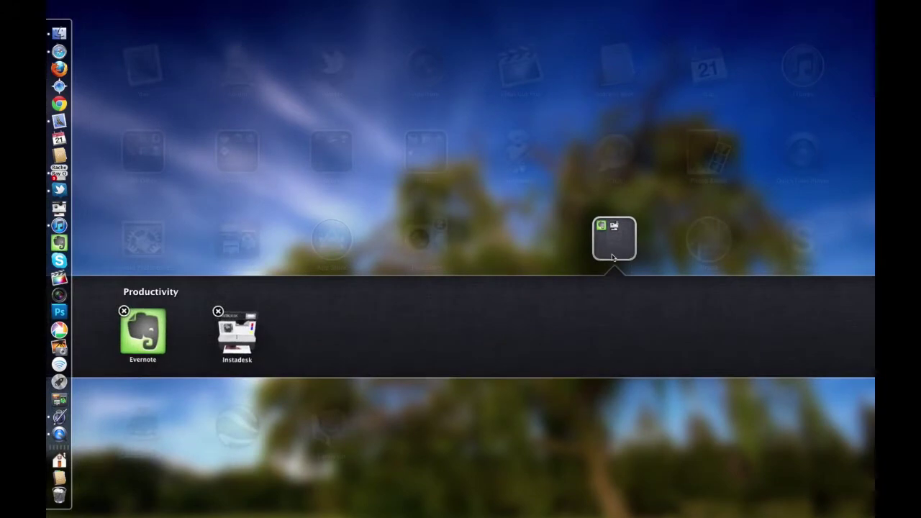
left_click(152, 289)
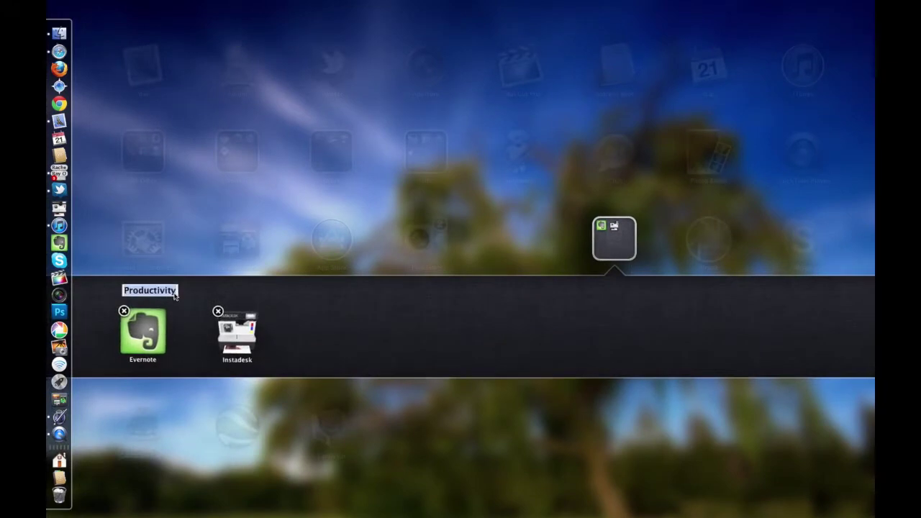
type("TEst")
key("Return")
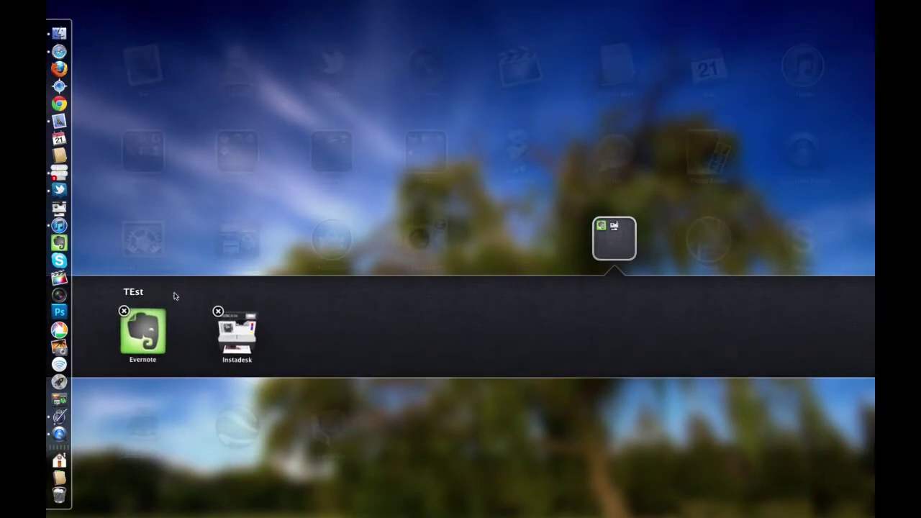
Close the TEst folder, stop the apps jiggling, and reopen the folder
left_click(296, 180)
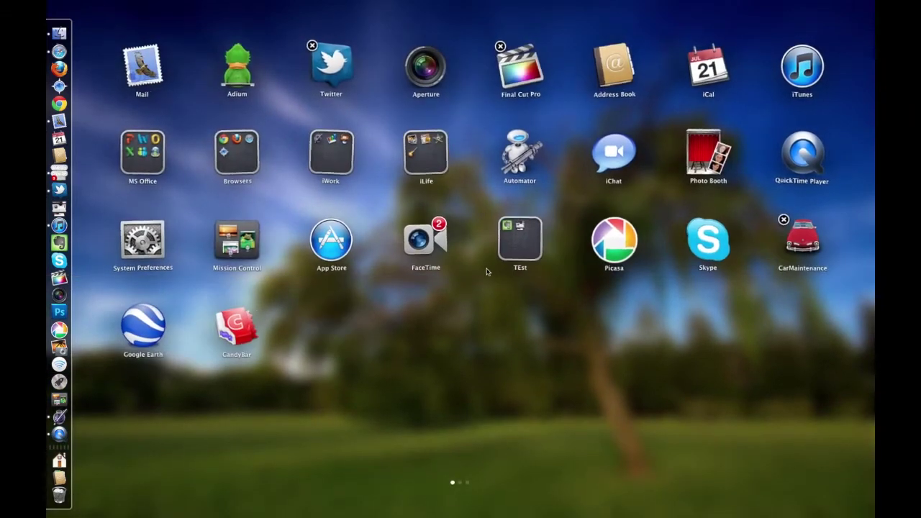
left_click(494, 312)
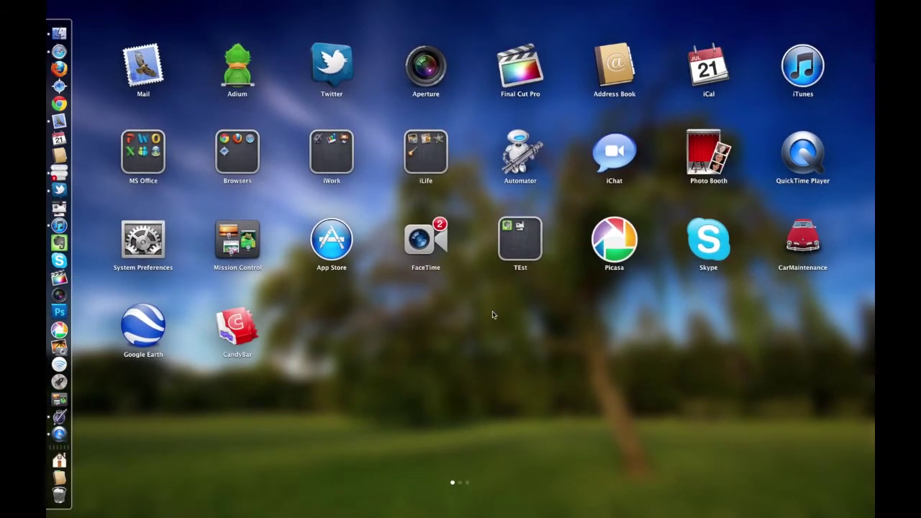
left_click(519, 241)
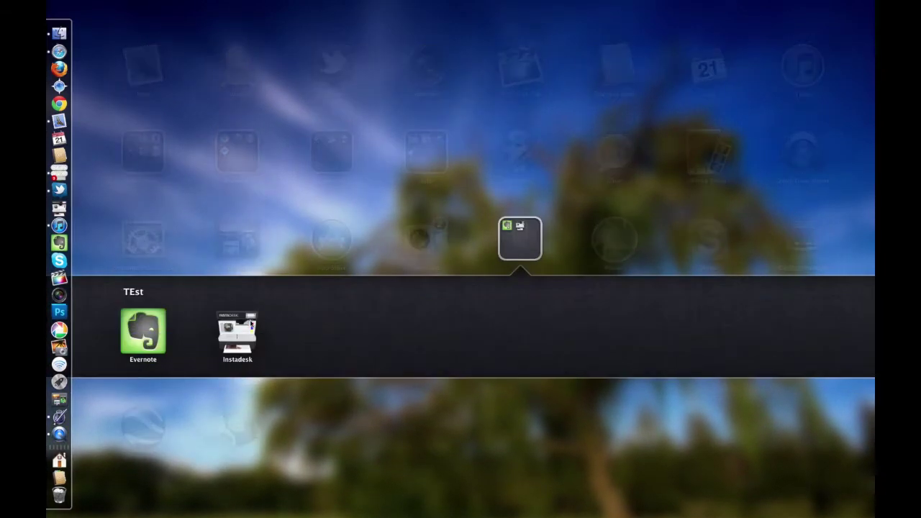
Pull Instadesk out of TEst into the grid, move CandyBar, and stop the jiggling
left_click_drag(248, 328, 558, 232)
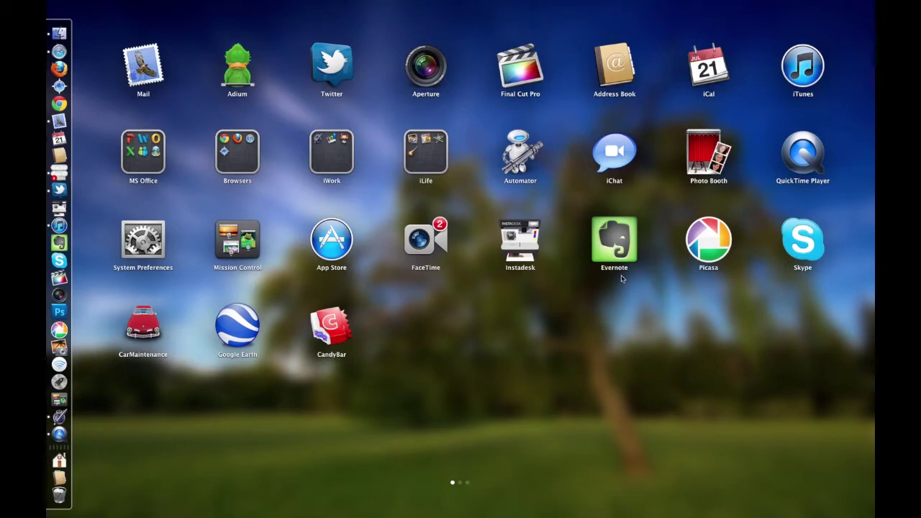
left_click_drag(346, 325, 545, 354)
left_click(575, 354)
Page Launchpad forward to the games page, back to page one, then exit to the desktop
scroll(573, 354, "right", 3)
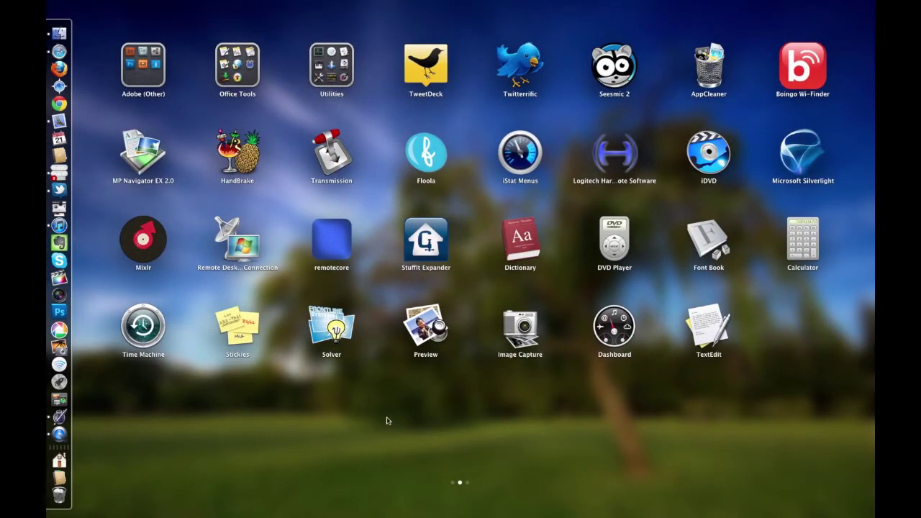
scroll(387, 421, "right", 3)
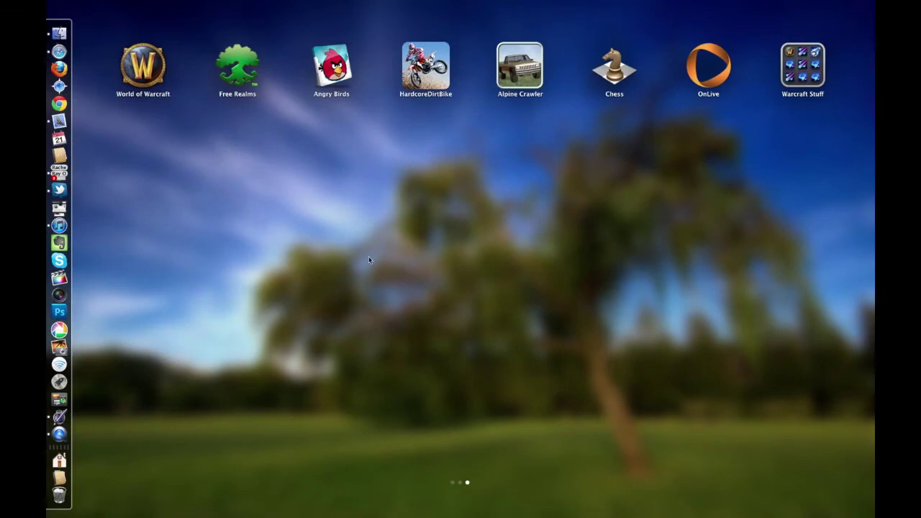
scroll(375, 268, "left", 3)
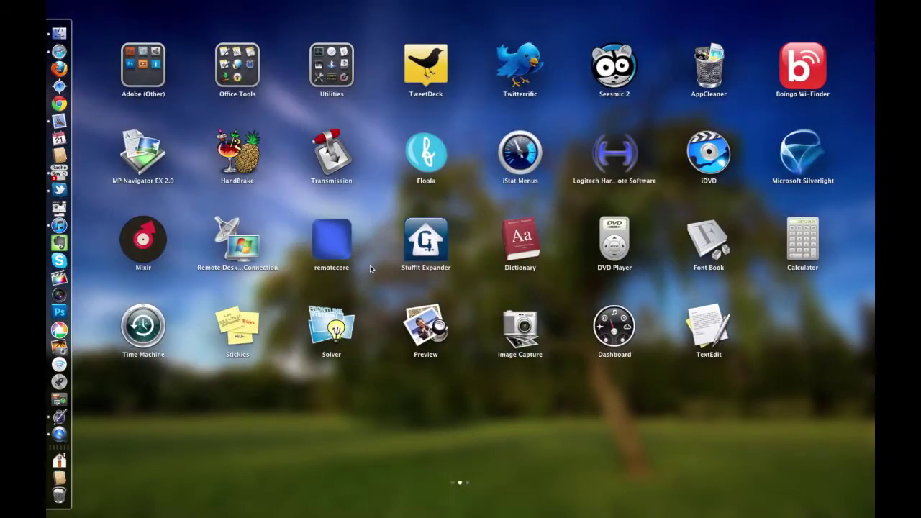
scroll(371, 268, "left", 3)
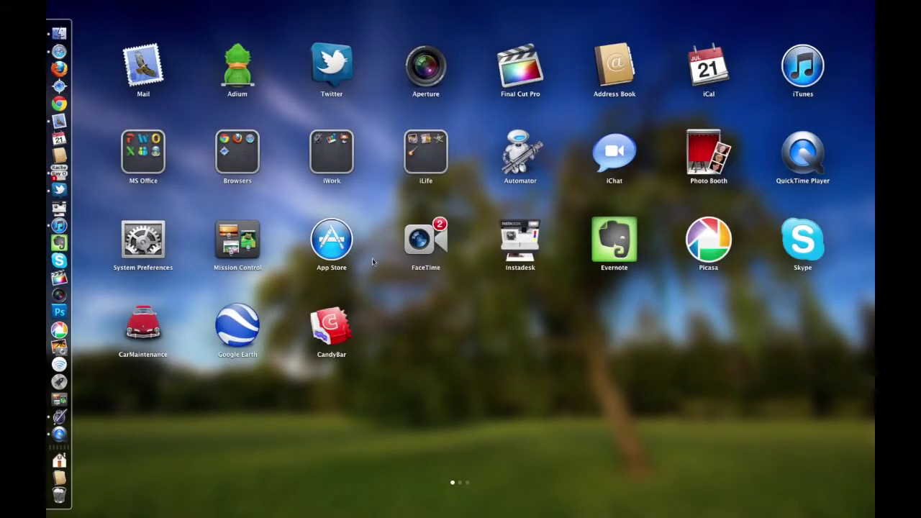
left_click(504, 321)
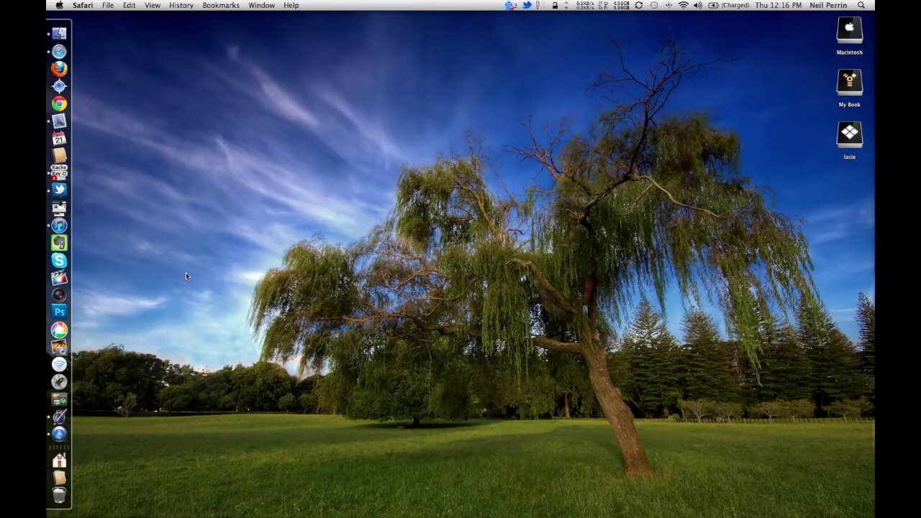
Browse the Dock's Applications stack and its Options submenu, dismiss it, then reopen Launchpad
left_click(69, 476)
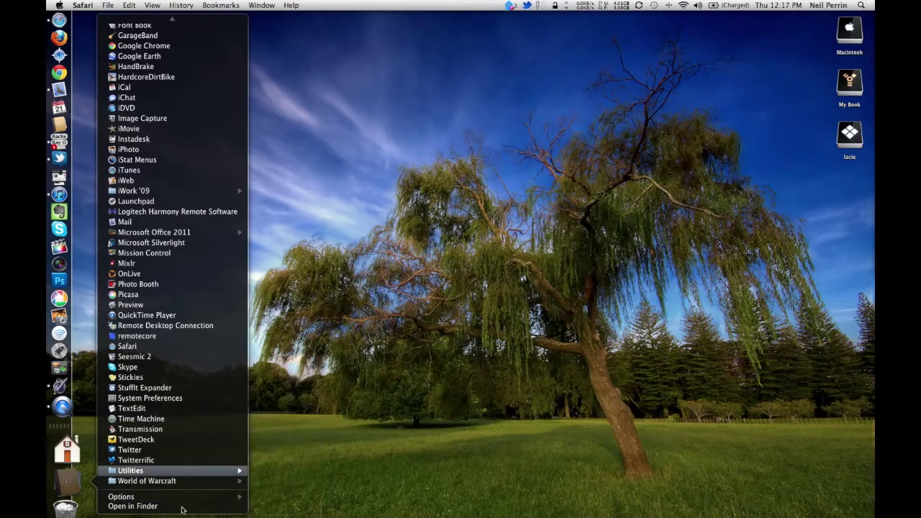
mouse_move(185, 503)
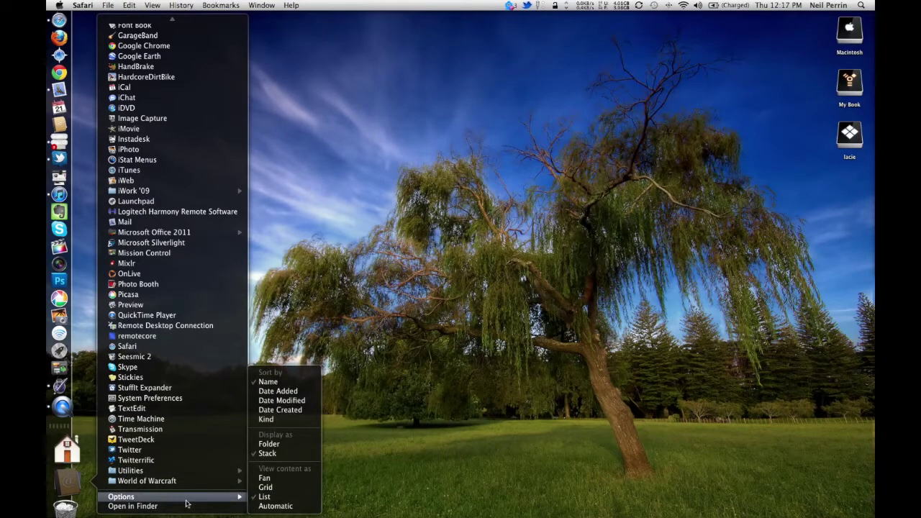
left_click(336, 174)
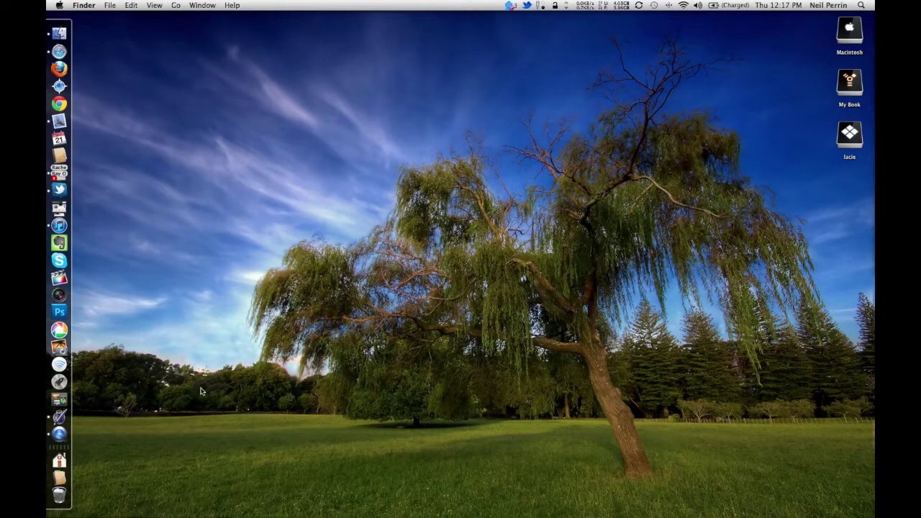
left_click(61, 381)
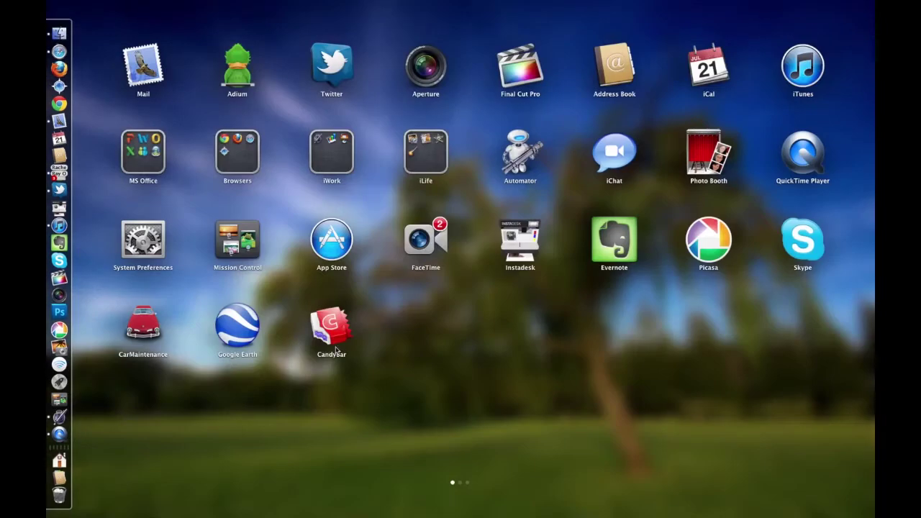
left_click(413, 352)
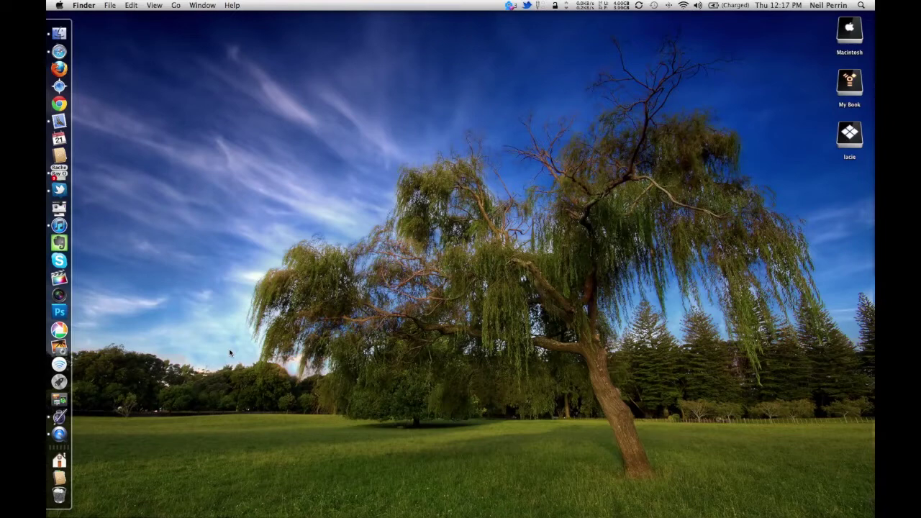
key("F4")
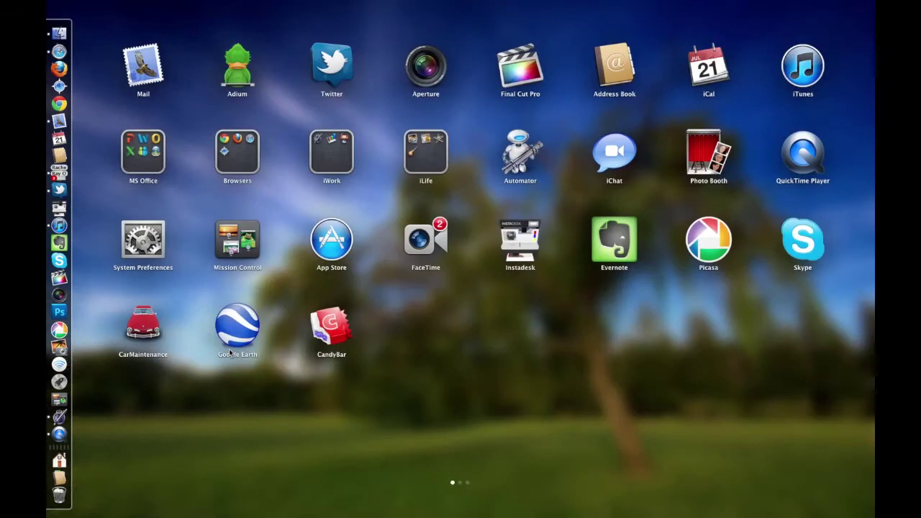
key("F4")
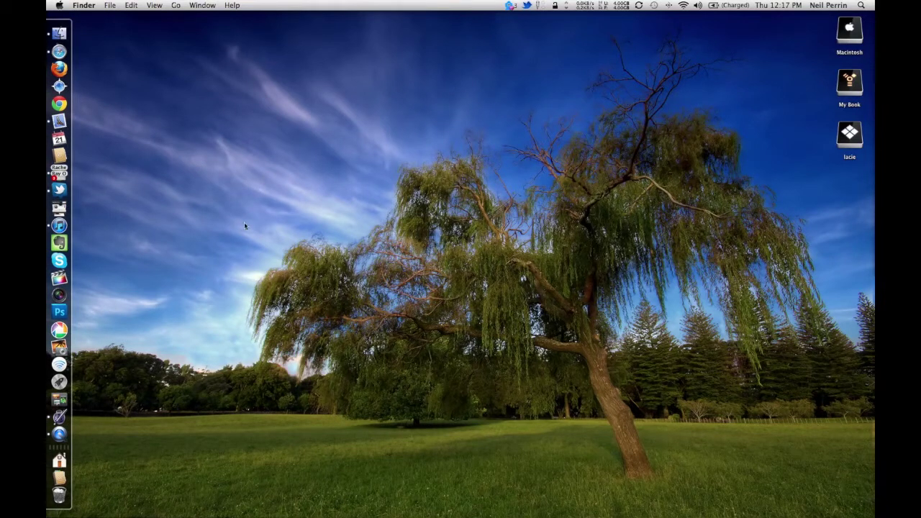
left_click(59, 381)
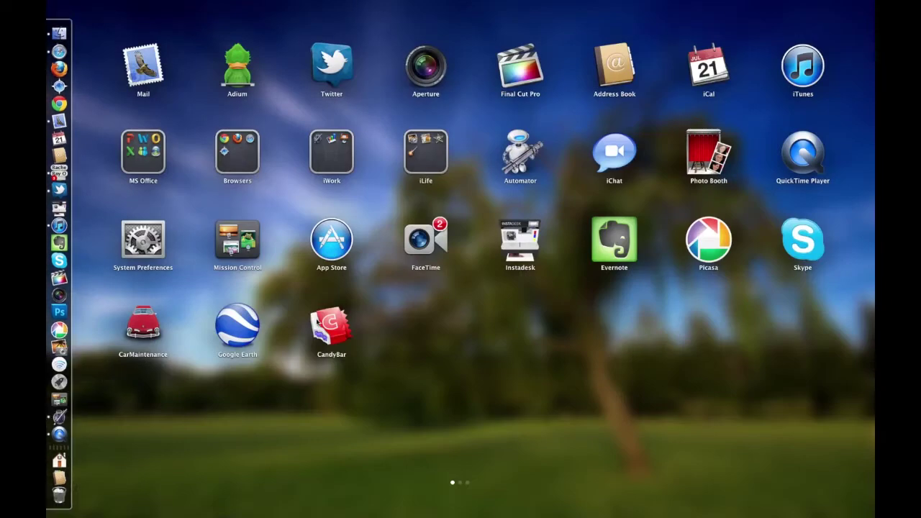
scroll(314, 321, "right", 3)
scroll(314, 320, "left", 3)
left_click(400, 401)
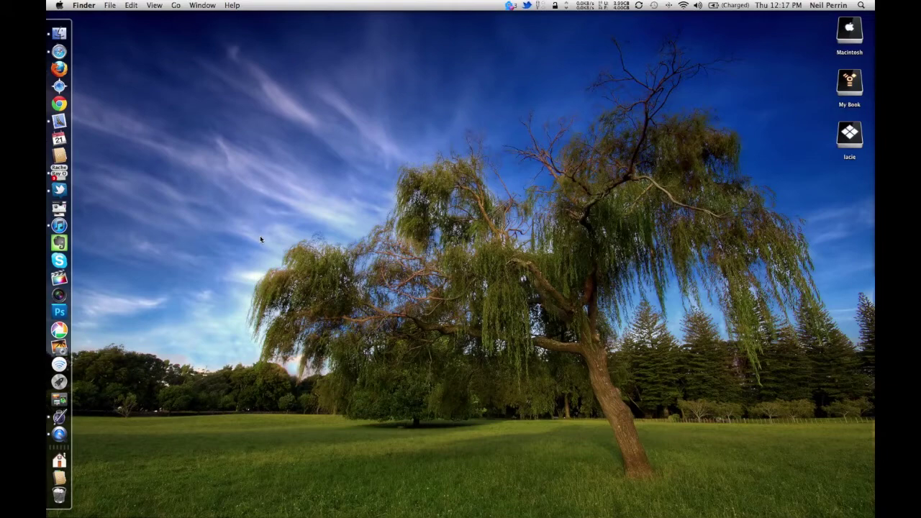
left_click(61, 382)
left_click(158, 386)
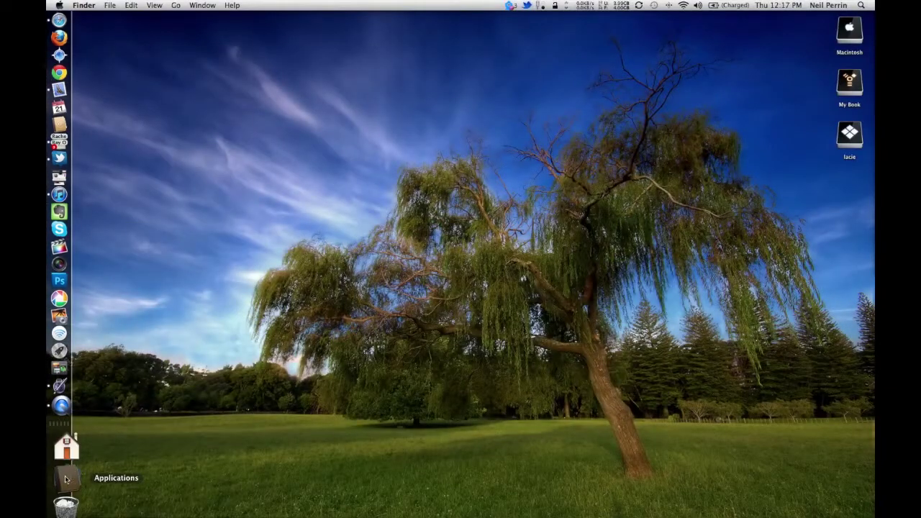
left_click(64, 476)
scroll(193, 219, "up", 8)
scroll(191, 223, "down", 10)
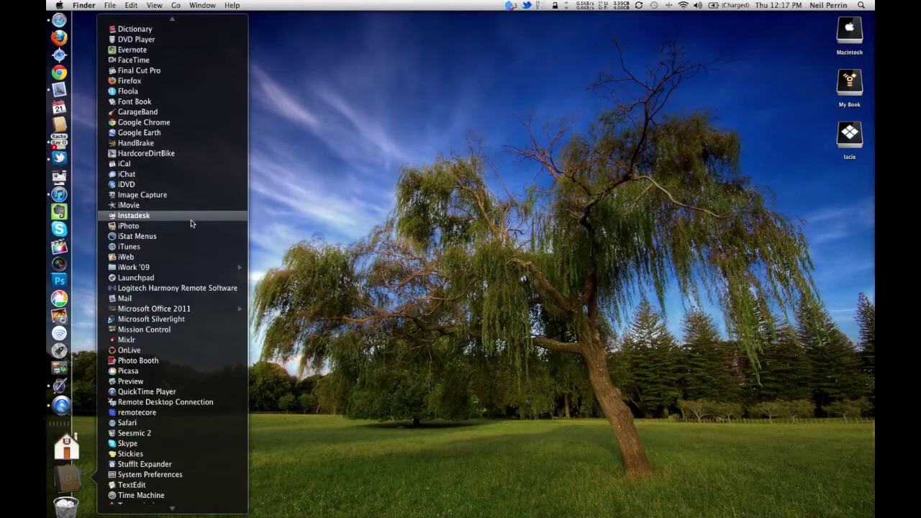
scroll(192, 223, "up", 10)
left_click(386, 196)
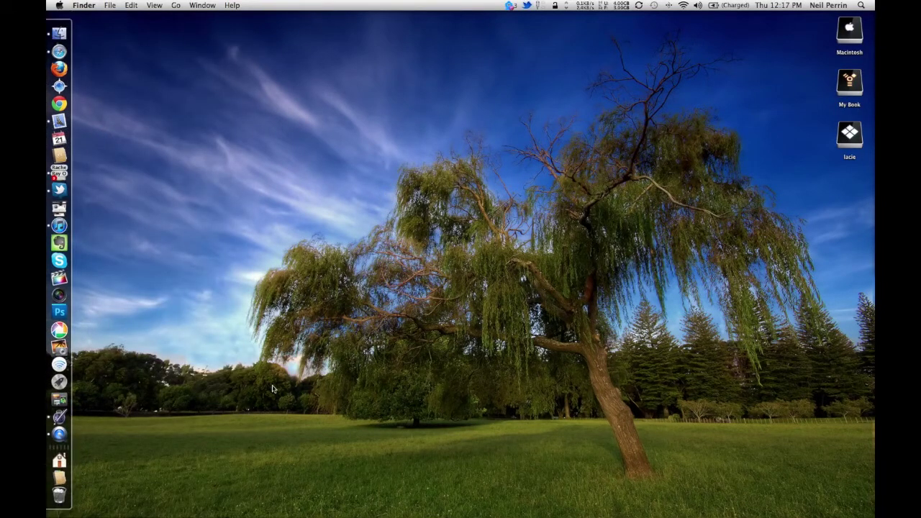
left_click(59, 381)
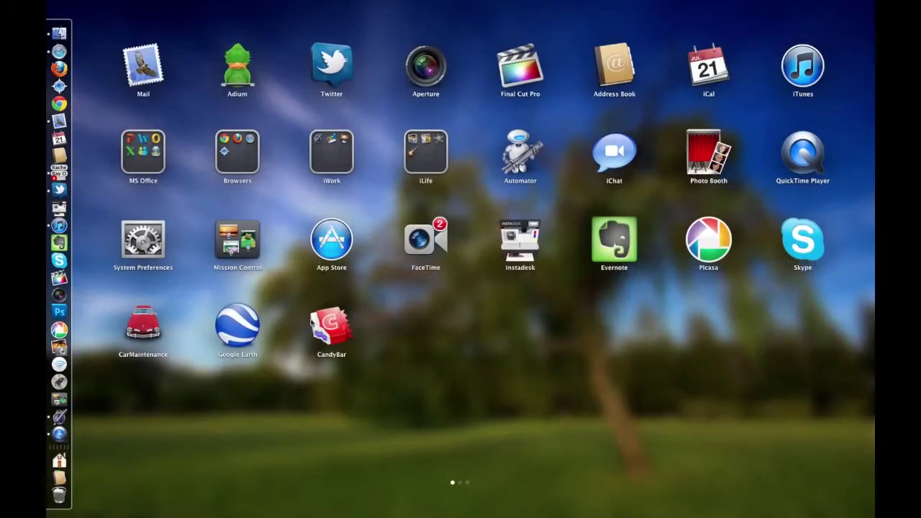
scroll(481, 319, "right", 3)
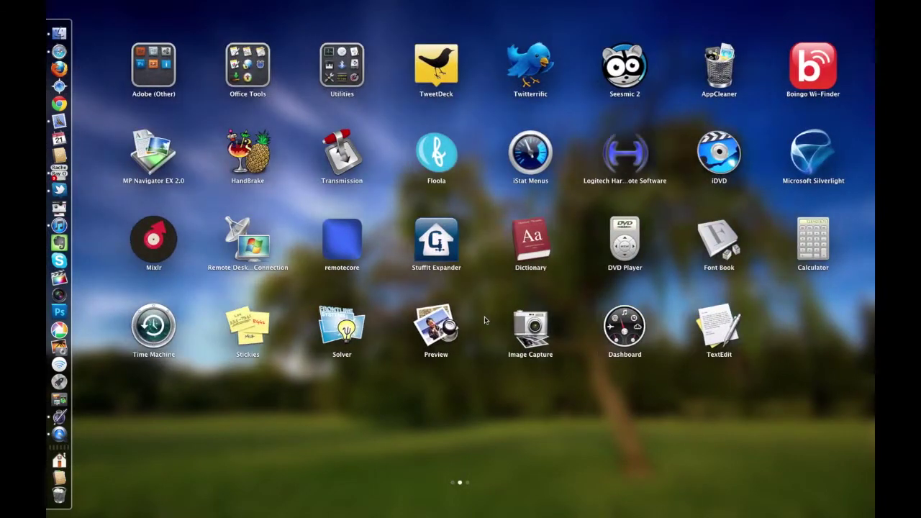
scroll(484, 319, "left", 3)
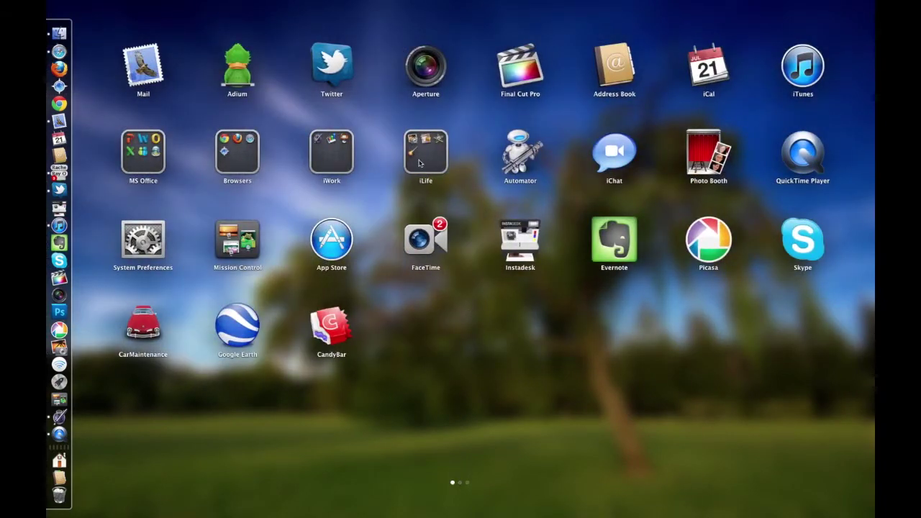
left_click(523, 382)
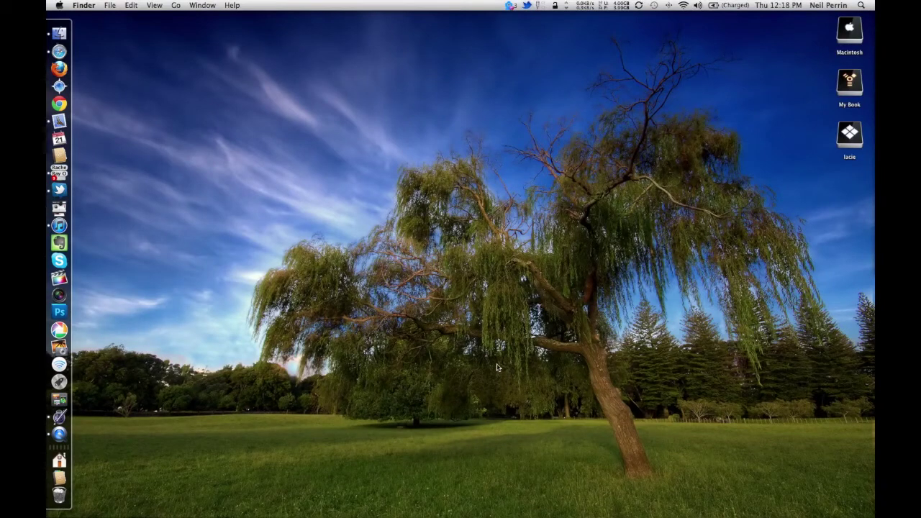
Switch to the Pages desktop via Mission Control and quit Pages without saving the letter
left_click(64, 400)
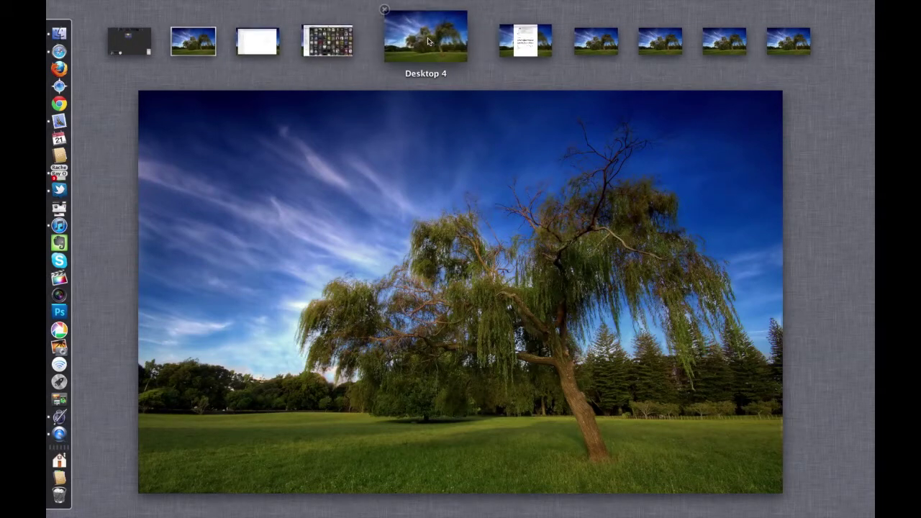
left_click(457, 16)
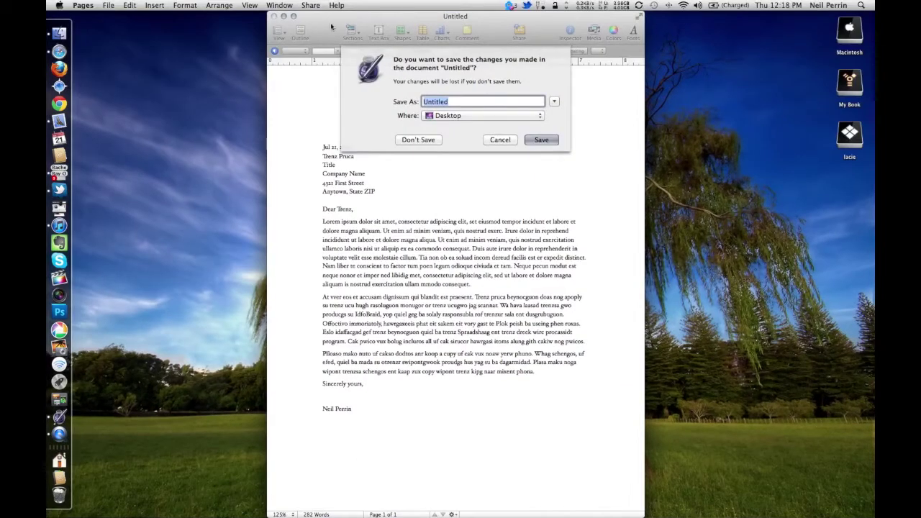
left_click(500, 140)
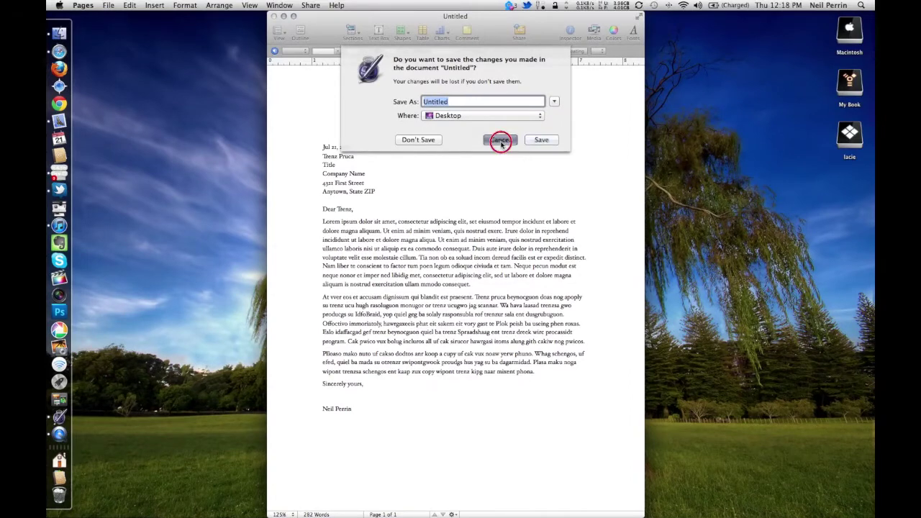
left_click(83, 5)
left_click(90, 134)
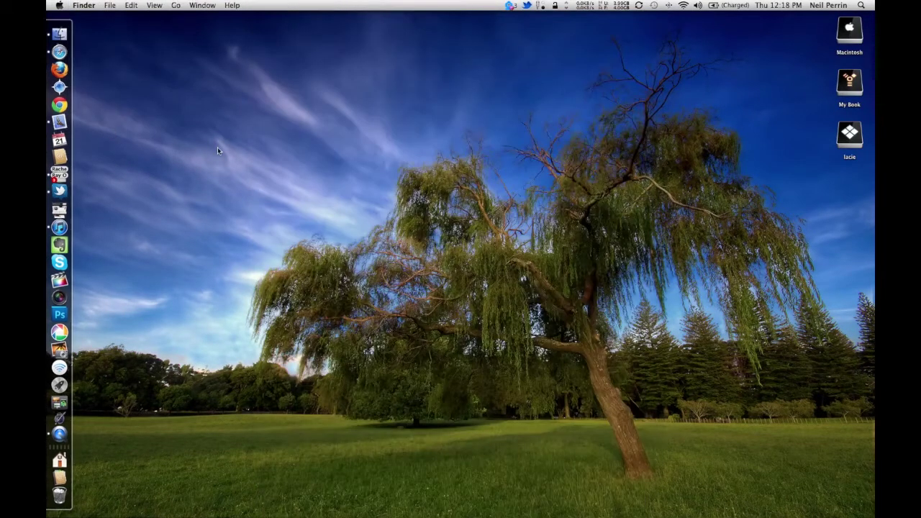
Bring up Safari, Mail and iTunes from the Dock, then minimize the Safari window
left_click(59, 52)
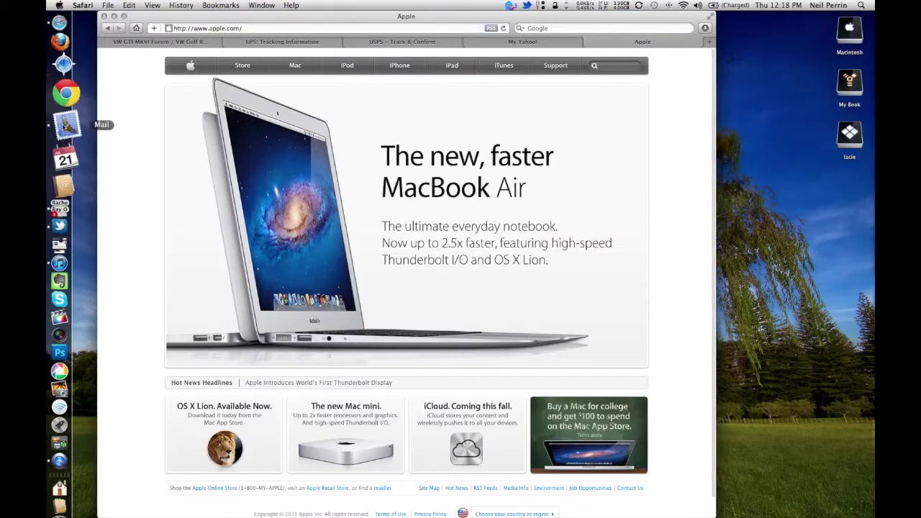
left_click(67, 125)
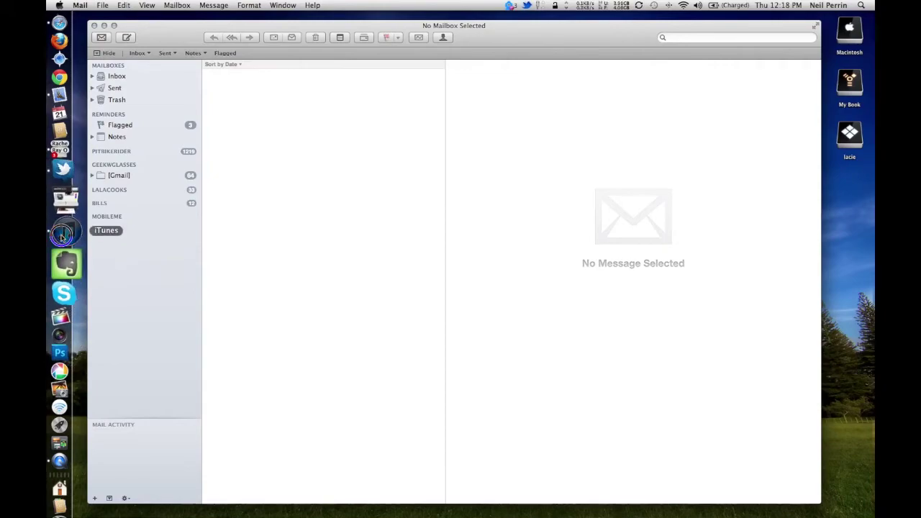
left_click(62, 236)
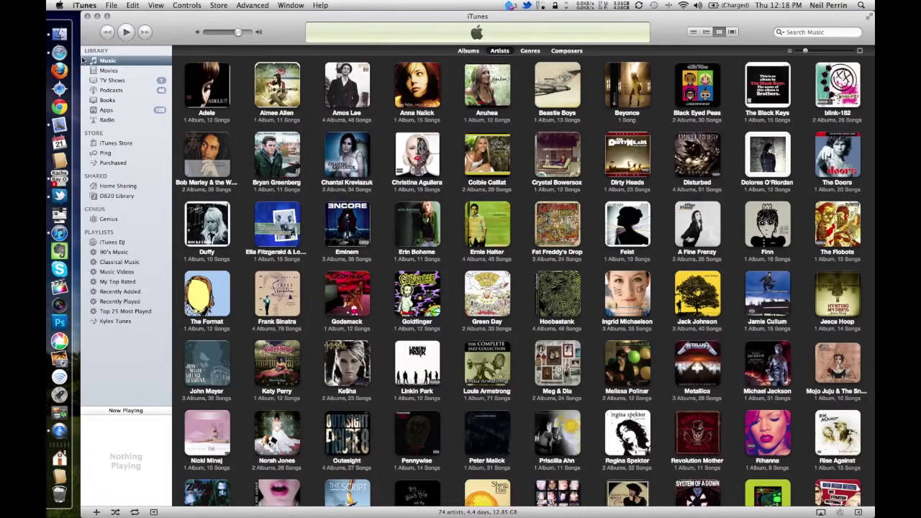
left_click(59, 88)
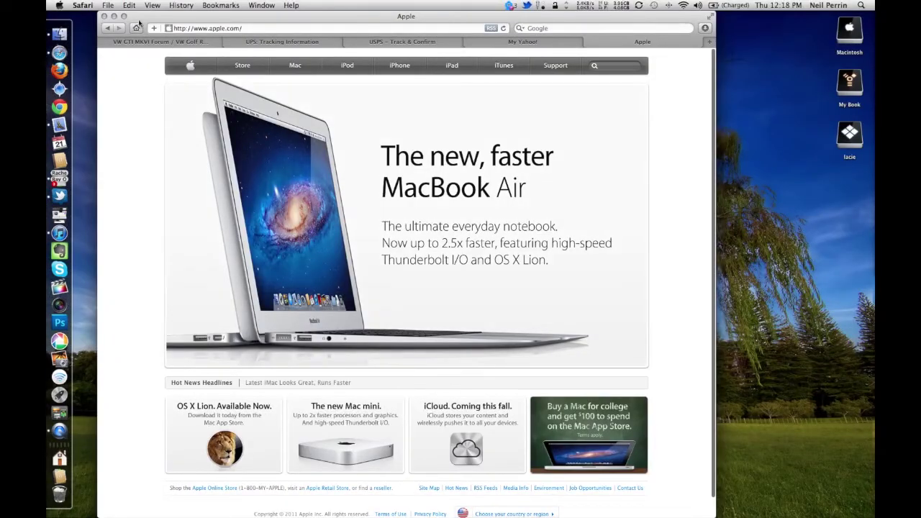
left_click(113, 16)
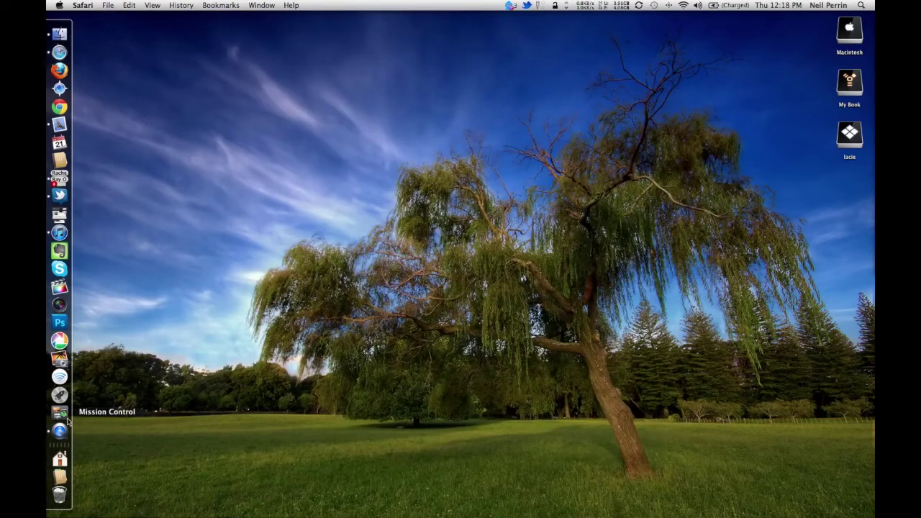